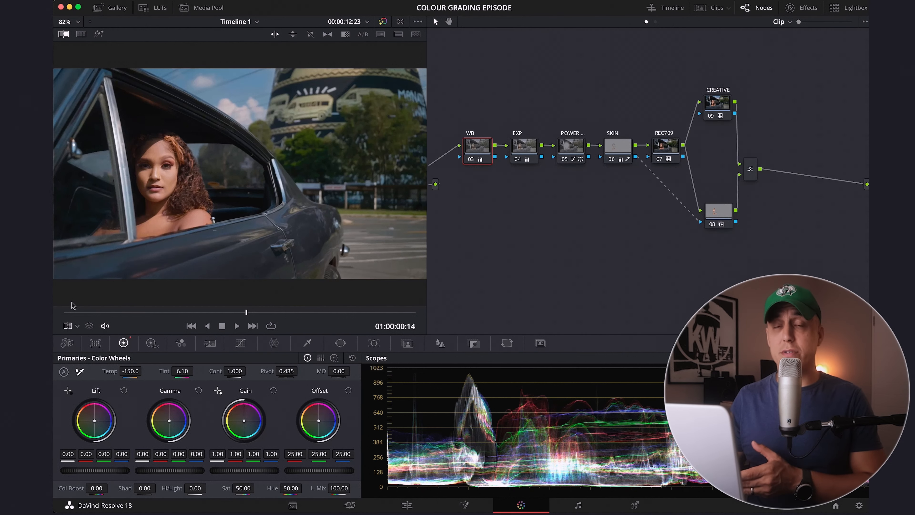
Step: Play the graded clip briefly, stop it, and delete all the existing correction nodes from the node graph
{"action": "key", "text": "space"}
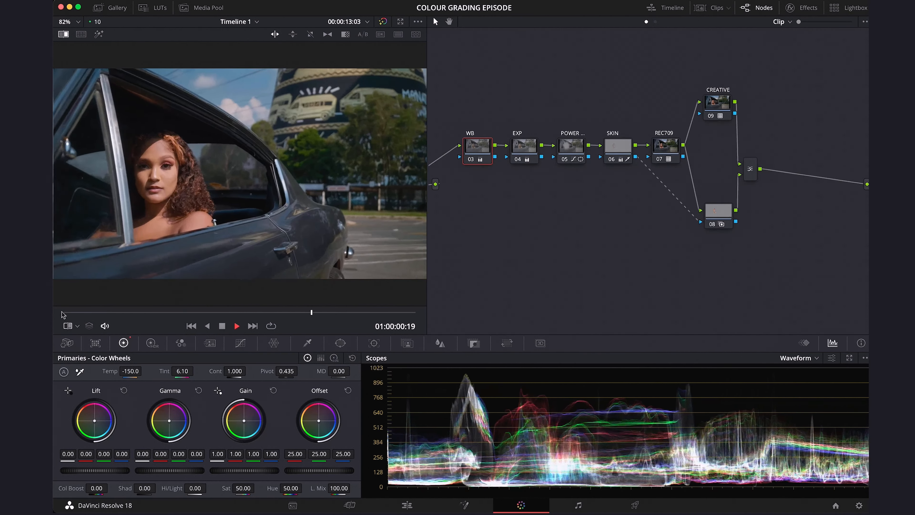
{"action": "key", "text": "space"}
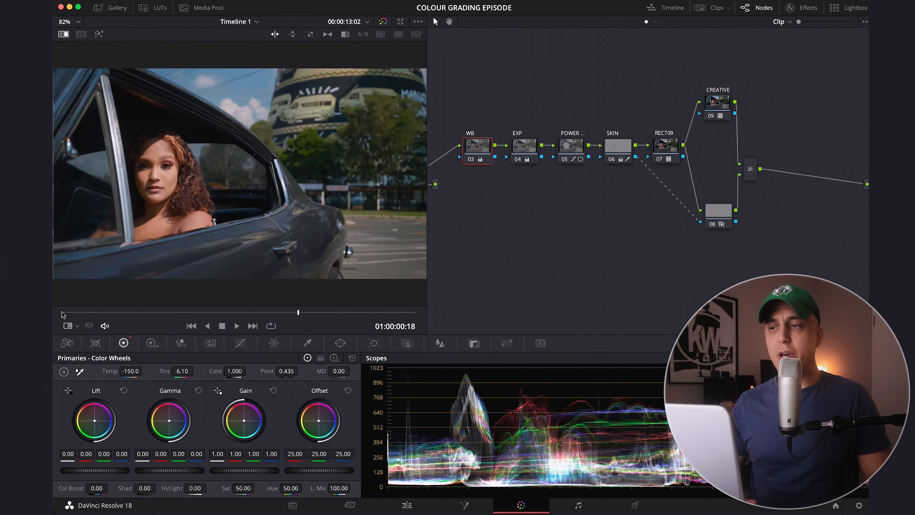
{"action": "left_click_drag", "start_coordinate": [779, 263], "coordinate": [480, 63]}
{"action": "key", "text": "BackSpace"}
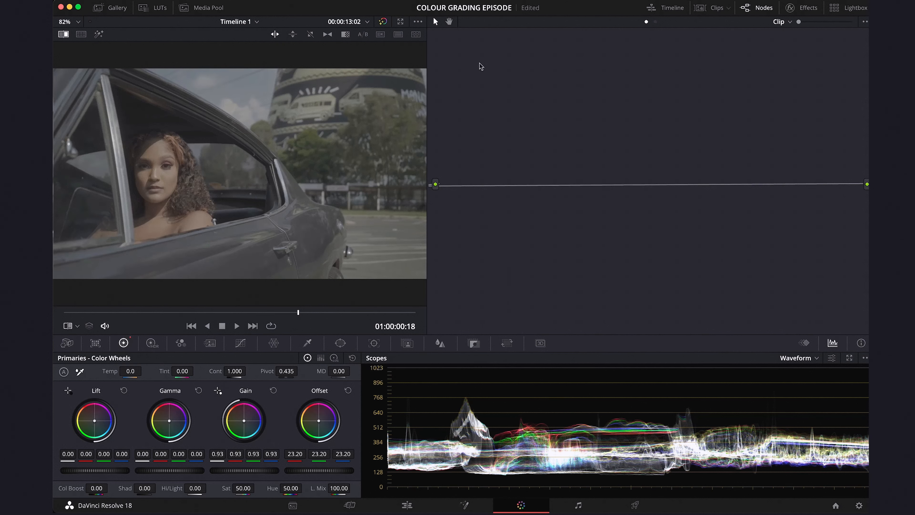
Step: Add a serial node between the clip's source and output and label it REC709
{"action": "key", "text": "alt+s"}
{"action": "left_click_drag", "start_coordinate": [455, 191], "coordinate": [608, 111]}
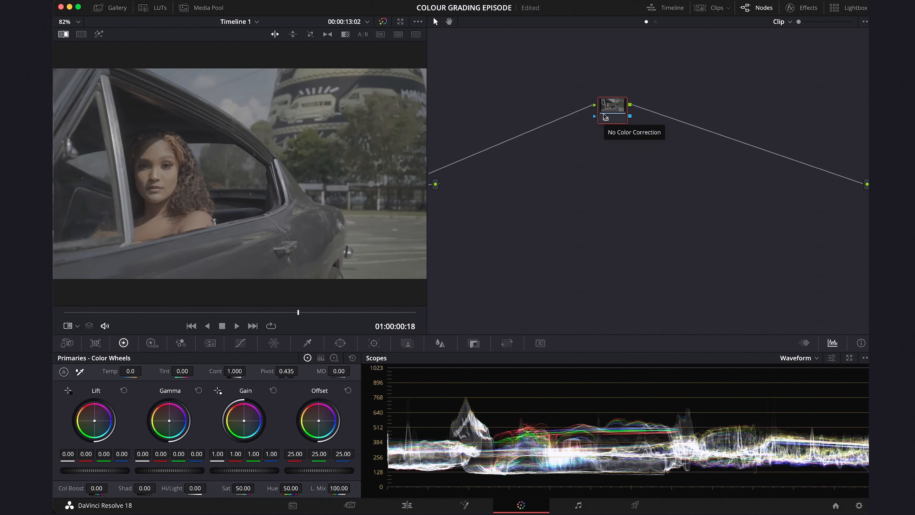
{"action": "left_click", "coordinate": [790, 8]}
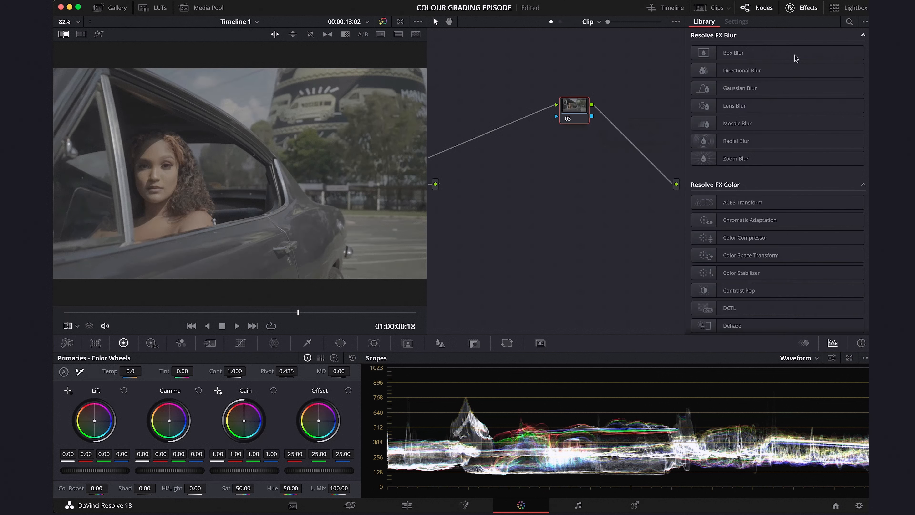
{"action": "left_click", "coordinate": [807, 10]}
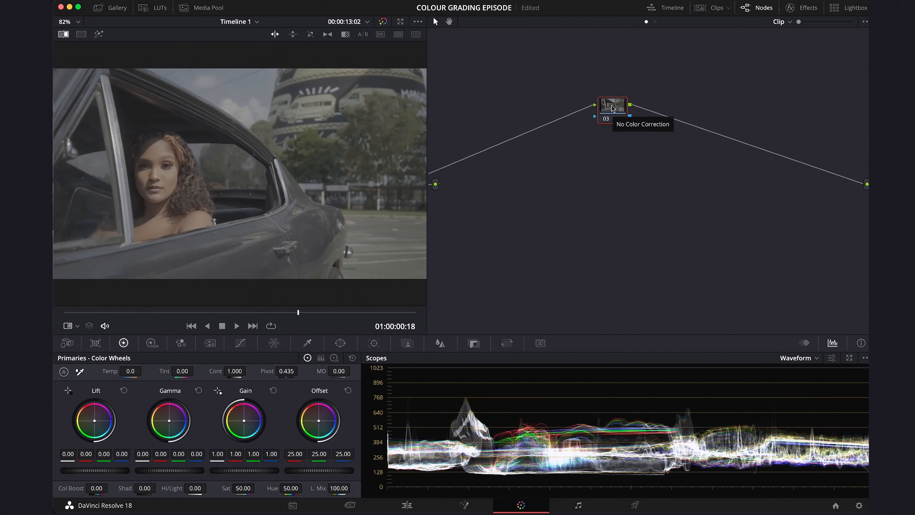
{"action": "right_click", "coordinate": [613, 108]}
{"action": "left_click", "coordinate": [638, 124]}
{"action": "type", "text": "REC7"}
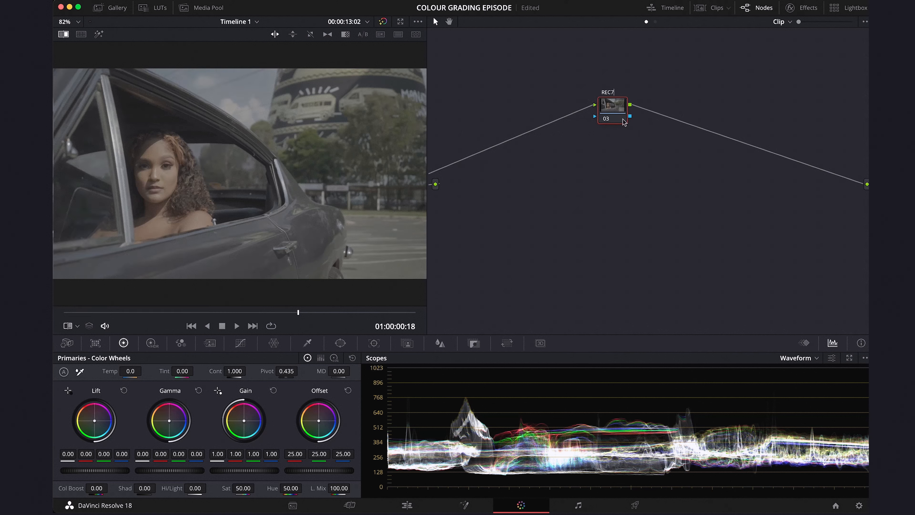
Step: Apply the SLOG3 TO REC709 LUT from the FREE LUT folder to the REC709 node
{"action": "right_click", "coordinate": [624, 121]}
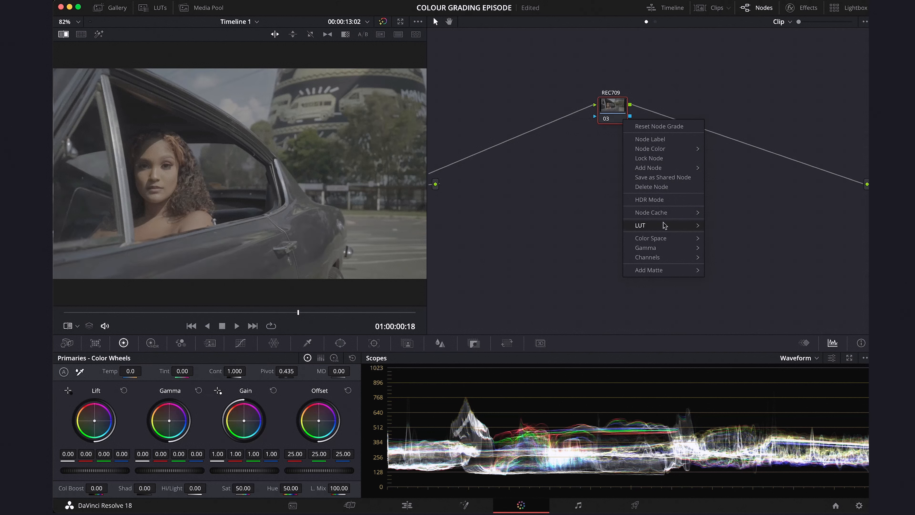
{"action": "mouse_move", "coordinate": [663, 225]}
{"action": "mouse_move", "coordinate": [511, 284]}
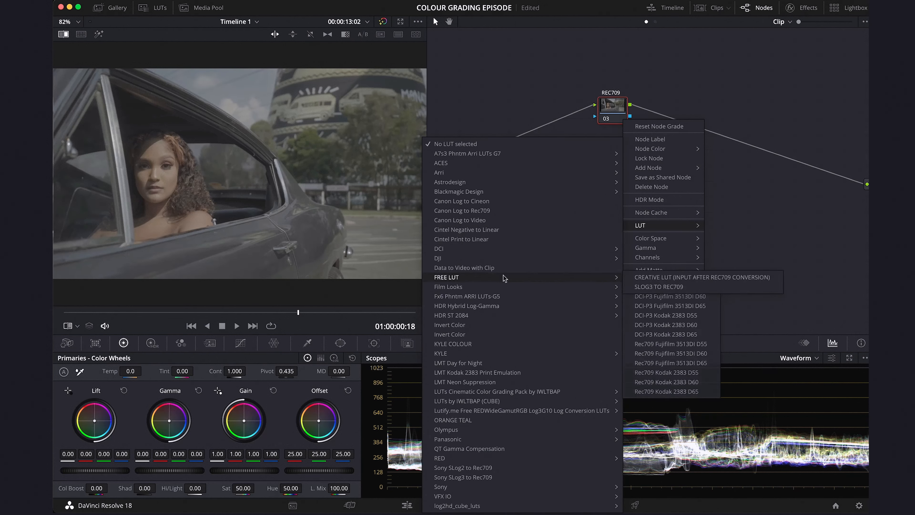
{"action": "left_click", "coordinate": [647, 287]}
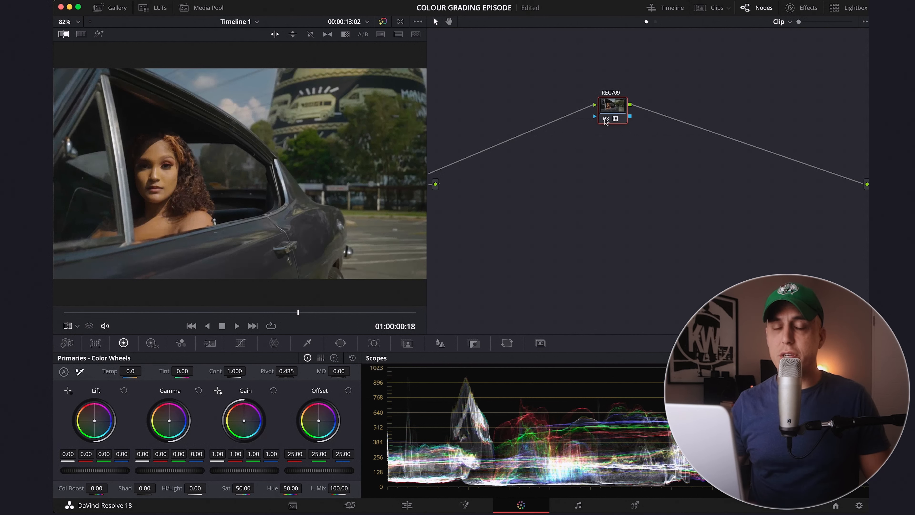
Step: Move the REC709 node close to the graph's output and add a serial node before it
{"action": "left_click_drag", "start_coordinate": [606, 121], "coordinate": [773, 132]}
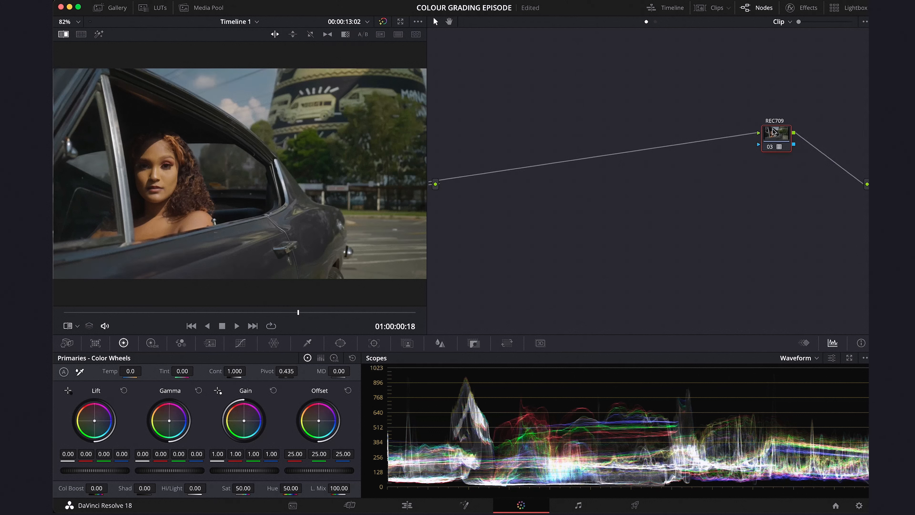
{"action": "right_click", "coordinate": [774, 133]}
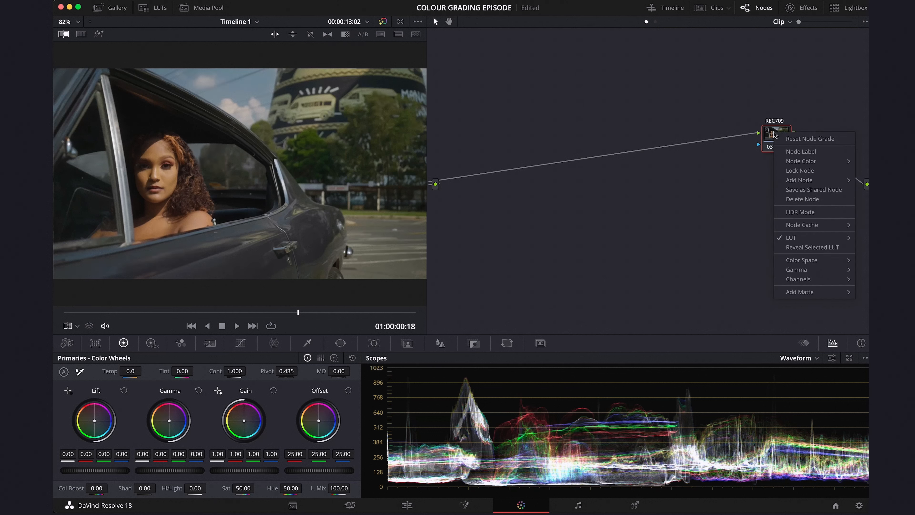
{"action": "mouse_move", "coordinate": [799, 180]}
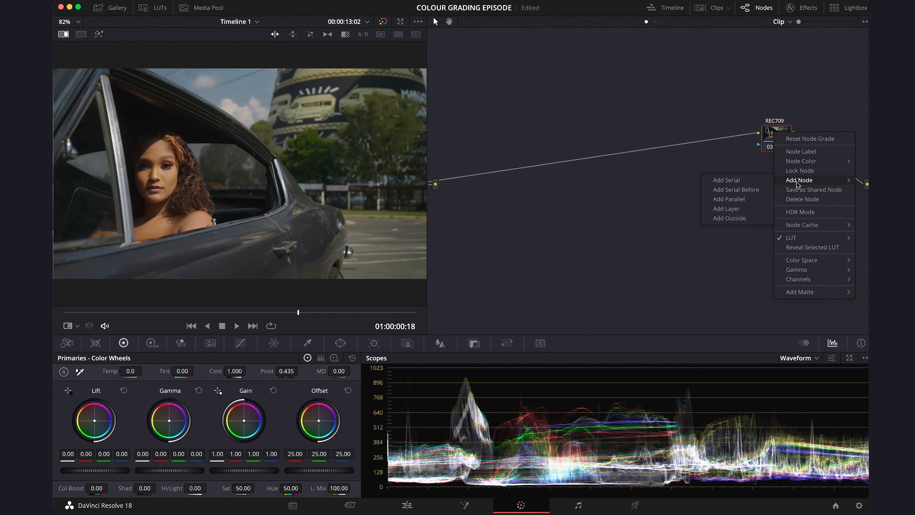
{"action": "left_click", "coordinate": [751, 191]}
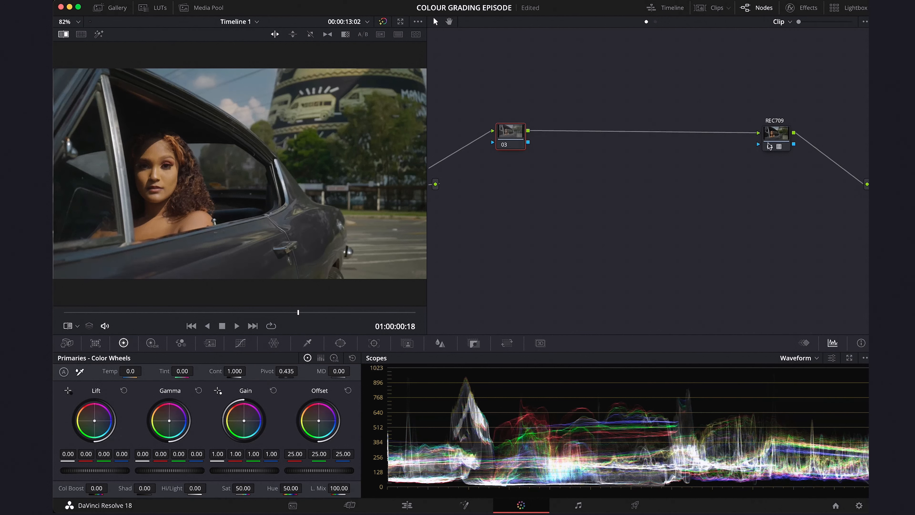
Step: Disable and re-enable the REC709 node to compare the image with and without the conversion
{"action": "left_click", "coordinate": [770, 147]}
{"action": "left_click", "coordinate": [770, 147]}
{"action": "left_click", "coordinate": [770, 147]}
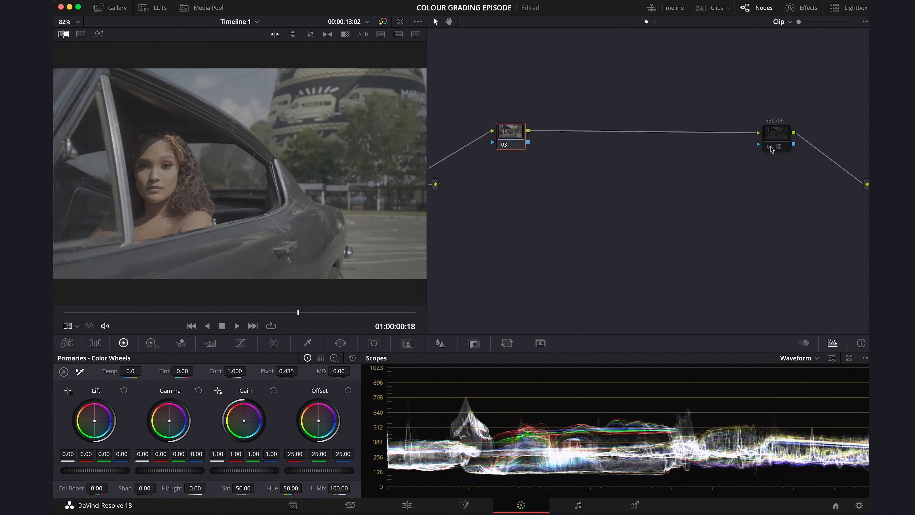
{"action": "left_click", "coordinate": [770, 147]}
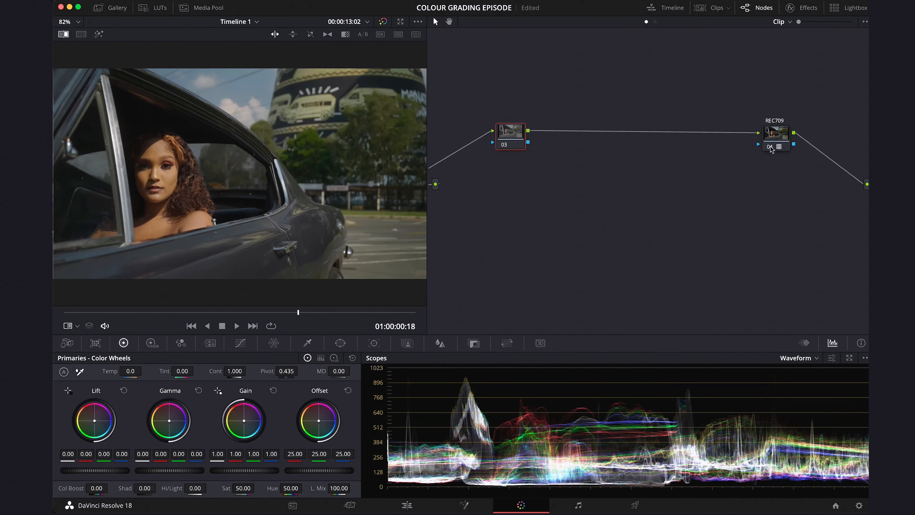
Step: Label the node before REC709 as EXP and raise its Gain to 1.10
{"action": "right_click", "coordinate": [518, 138]}
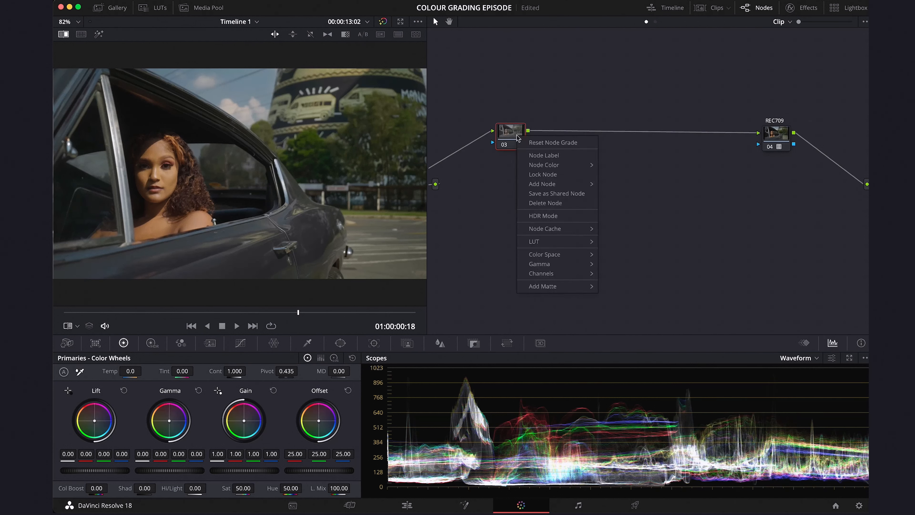
{"action": "left_click", "coordinate": [537, 155]}
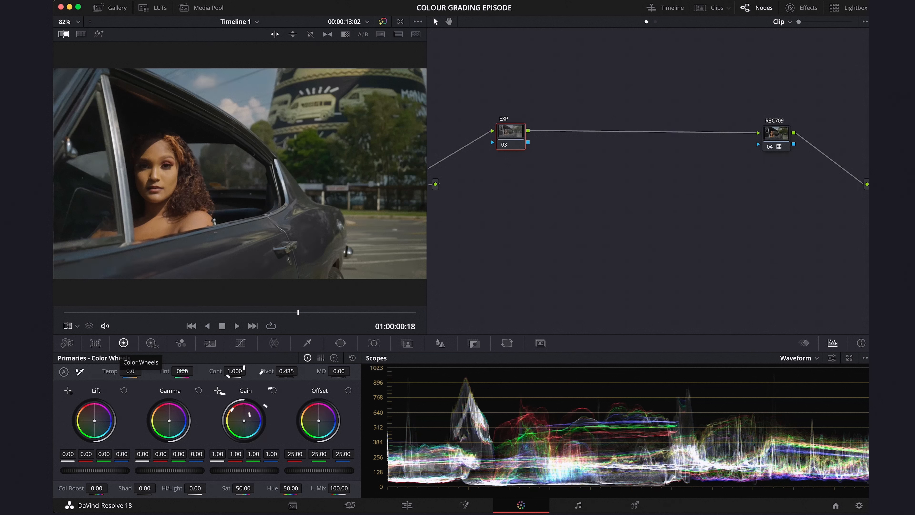
{"action": "left_click_drag", "start_coordinate": [236, 468], "coordinate": [275, 469]}
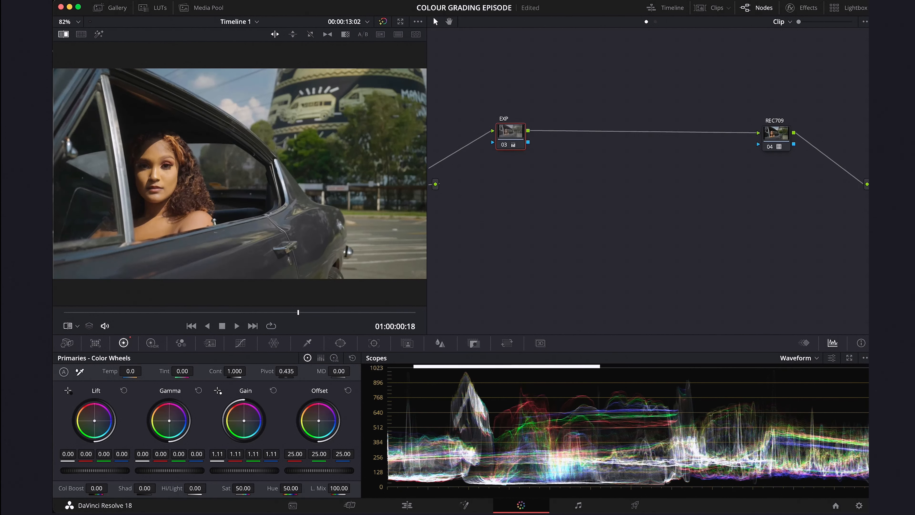
{"action": "left_click_drag", "start_coordinate": [276, 469], "coordinate": [274, 468]}
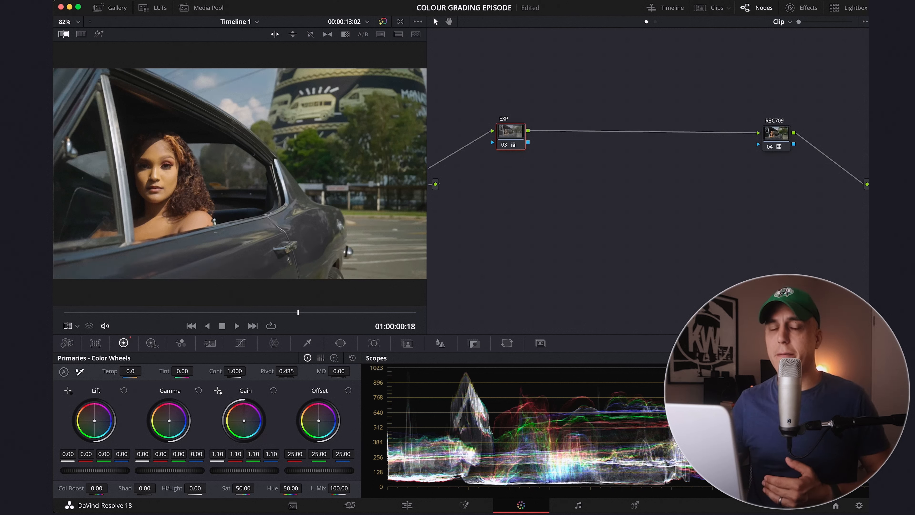
Step: Refine the EXP node to Gain 1.08, Gamma 0.01 and Lift -0.01, comparing the image with the node disabled and enabled
{"action": "left_click", "coordinate": [504, 146]}
{"action": "left_click", "coordinate": [504, 145]}
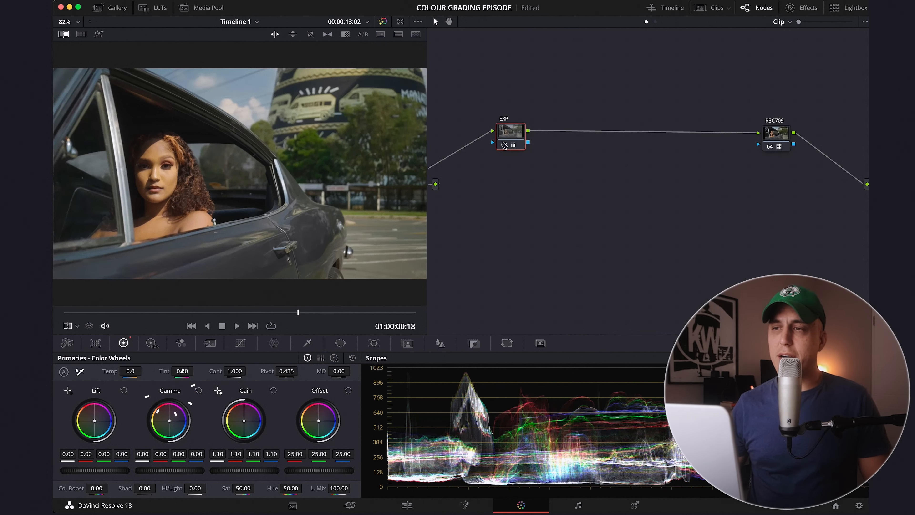
{"action": "key", "text": "super+z"}
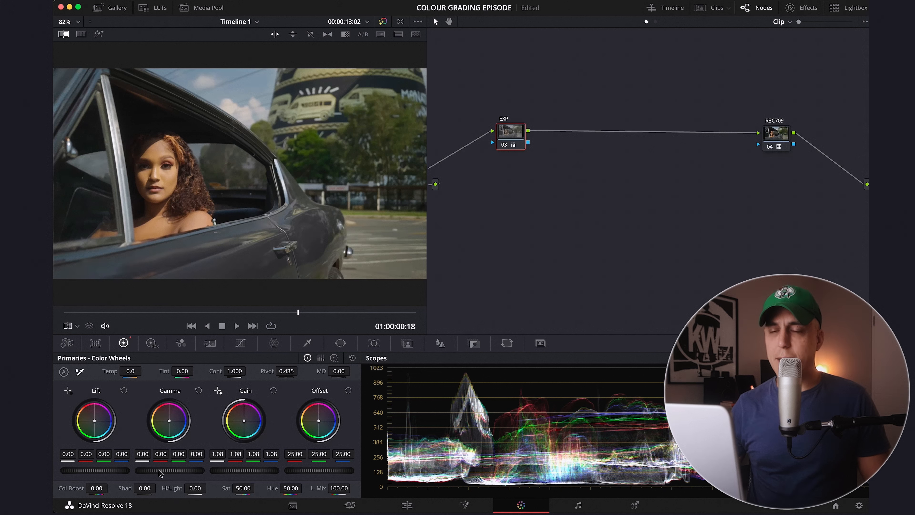
{"action": "left_click_drag", "start_coordinate": [169, 470], "coordinate": [177, 470]}
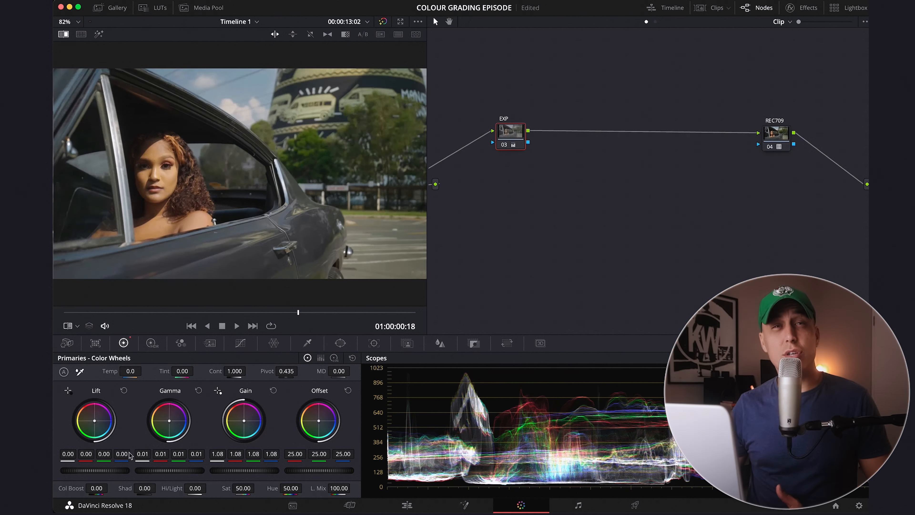
{"action": "left_click_drag", "start_coordinate": [100, 471], "coordinate": [86, 471]}
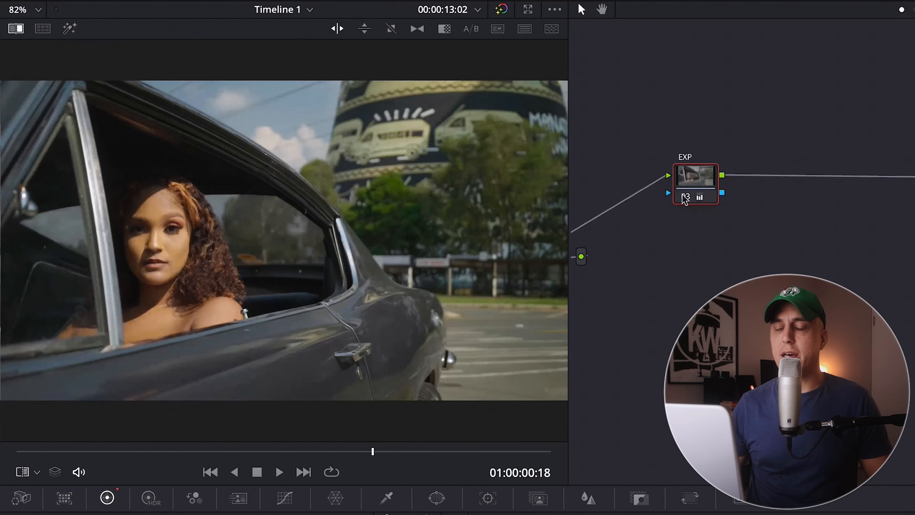
{"action": "left_click", "coordinate": [504, 145]}
{"action": "left_click", "coordinate": [503, 146]}
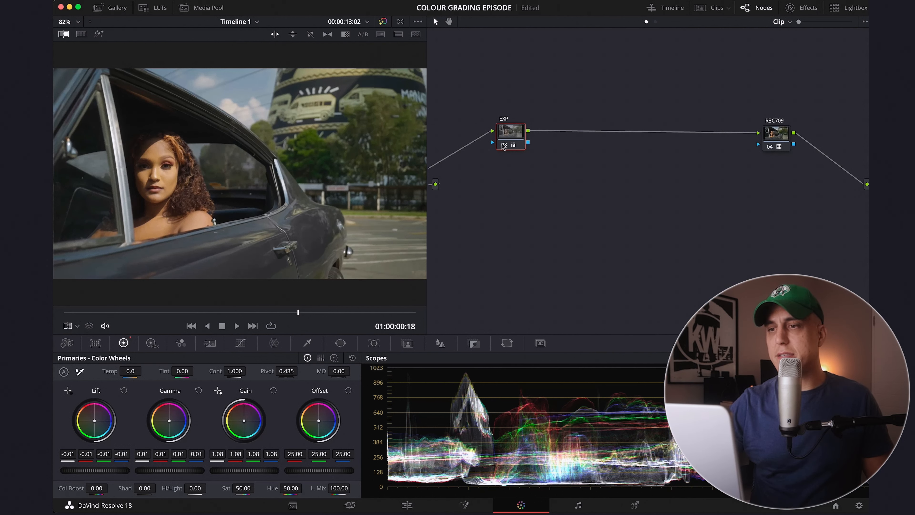
Step: Add a serial node after EXP and label it WB
{"action": "key", "text": "alt+s"}
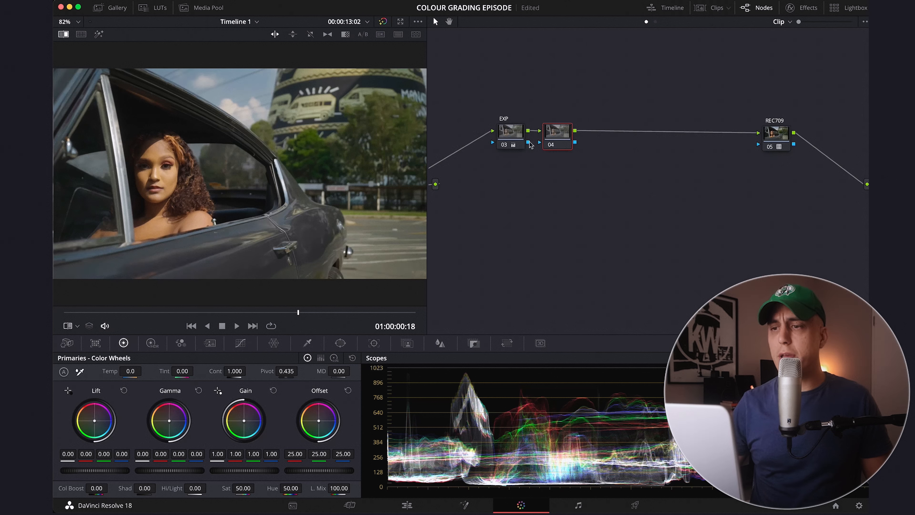
{"action": "right_click", "coordinate": [553, 139]}
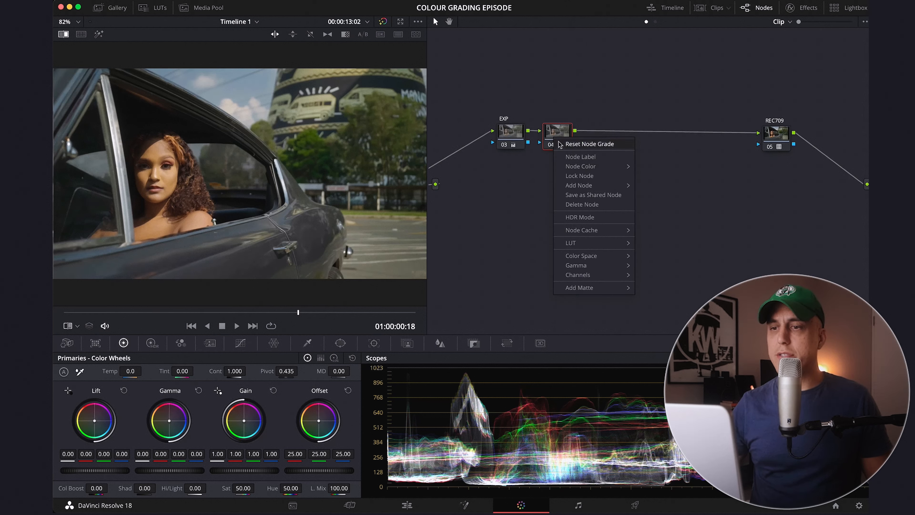
{"action": "left_click", "coordinate": [577, 157]}
{"action": "type", "text": "WB"}
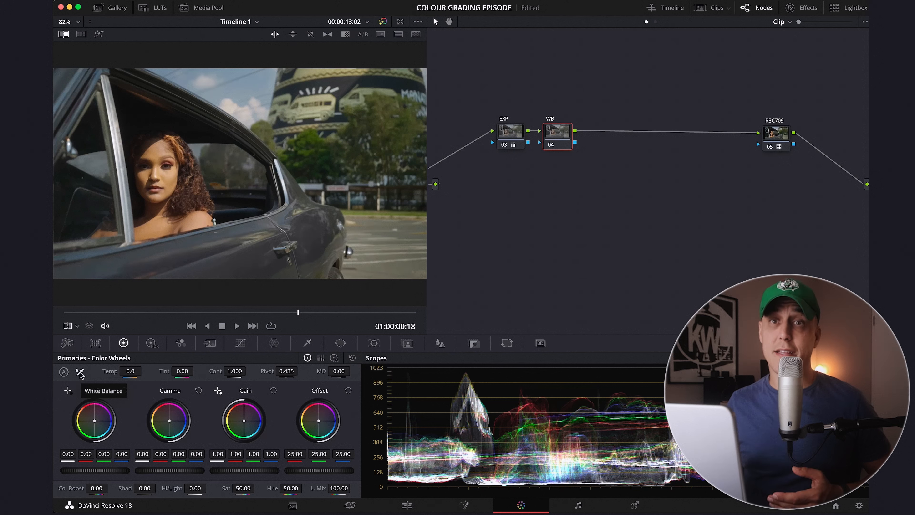
Step: White-balance the WB node by sampling the white cloud above the car, and set Tint to 7.08
{"action": "left_click", "coordinate": [80, 375]}
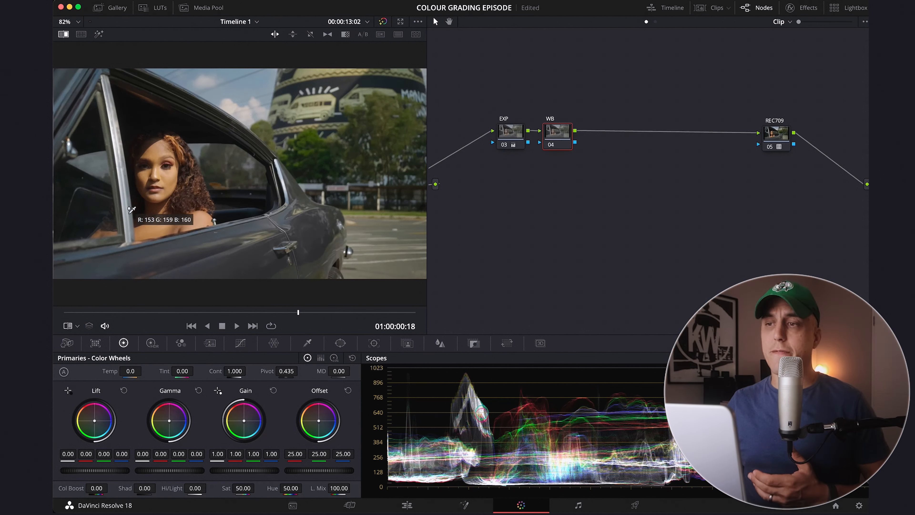
{"action": "left_click", "coordinate": [229, 102]}
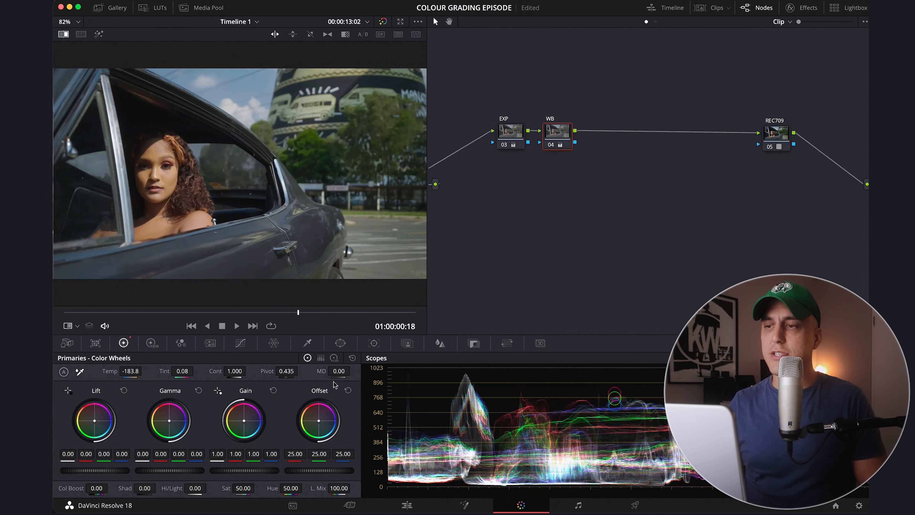
{"action": "left_click_drag", "start_coordinate": [182, 371], "coordinate": [196, 371]}
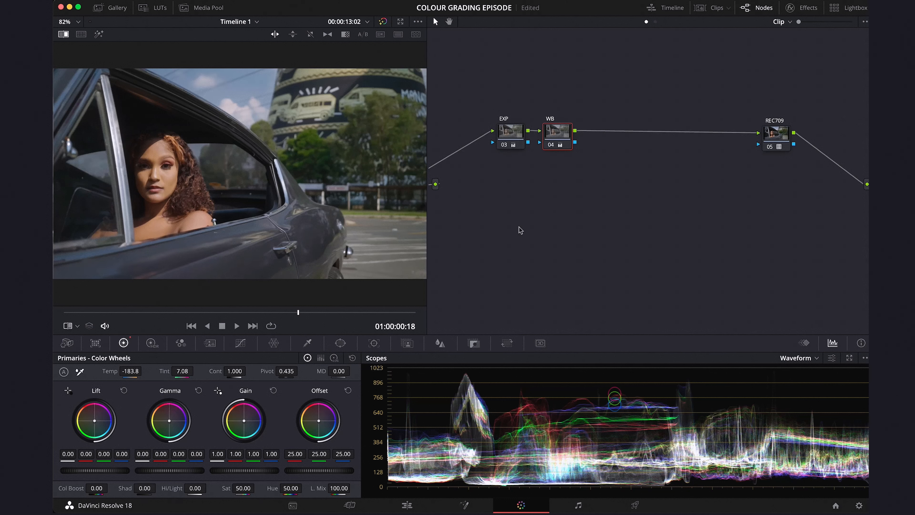
Step: Add a serial node after WB and label it WINDOW
{"action": "key", "text": "alt+s"}
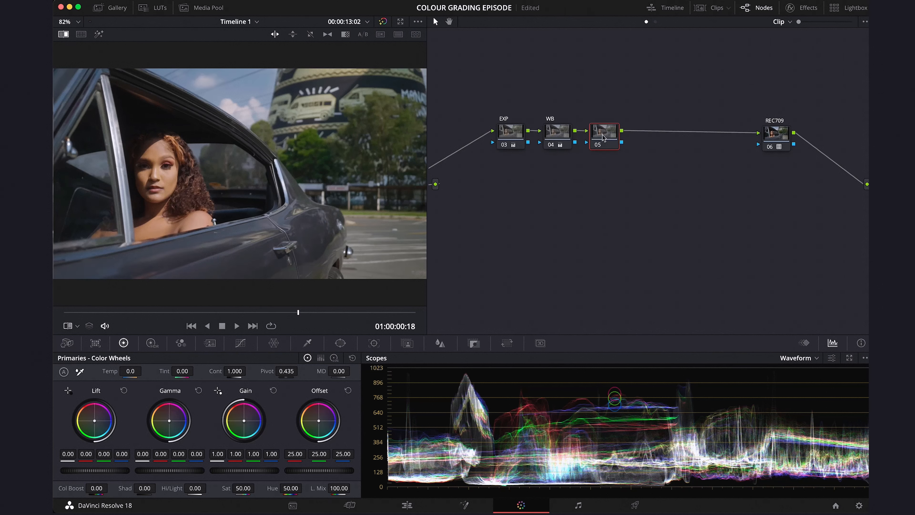
{"action": "right_click", "coordinate": [602, 136]}
{"action": "left_click", "coordinate": [622, 144]}
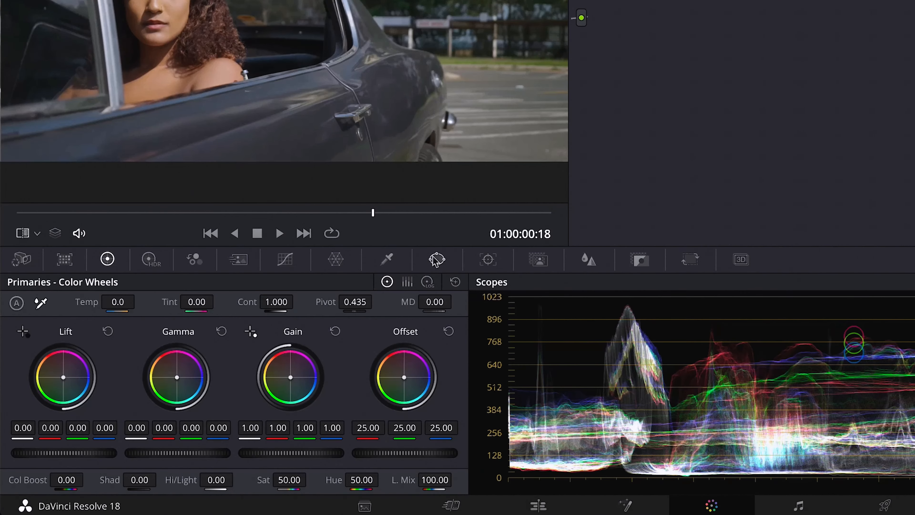
Step: Add a circular power window to the WINDOW node around the woman, at Pan 44.95, Tilt 49.97, Aspect 36.86 and Soft 1 7.91
{"action": "left_click", "coordinate": [430, 260]}
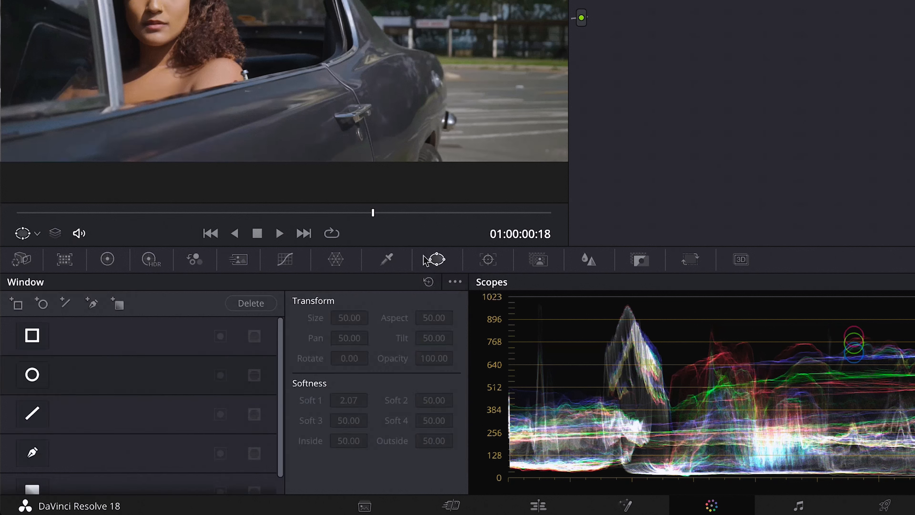
{"action": "left_click", "coordinate": [36, 306]}
{"action": "left_click_drag", "start_coordinate": [284, 2], "coordinate": [179, 25]}
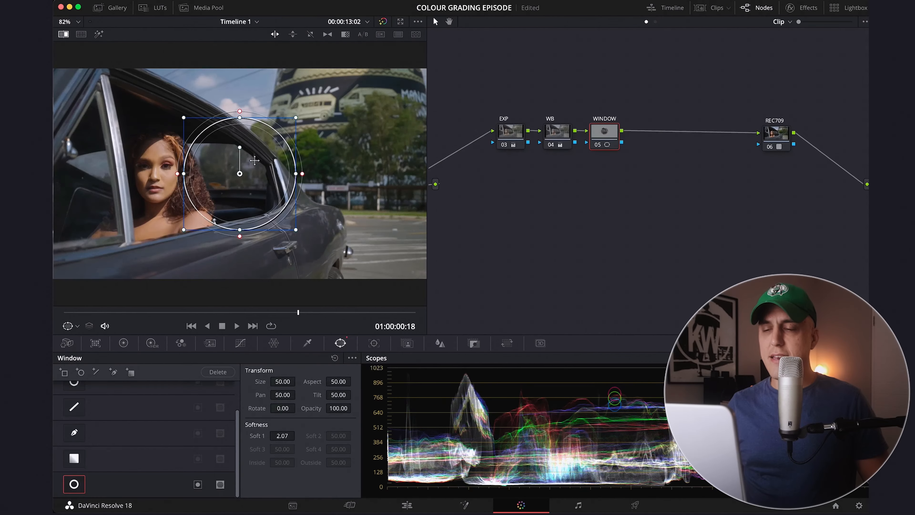
{"action": "left_click_drag", "start_coordinate": [171, 189], "coordinate": [168, 189]}
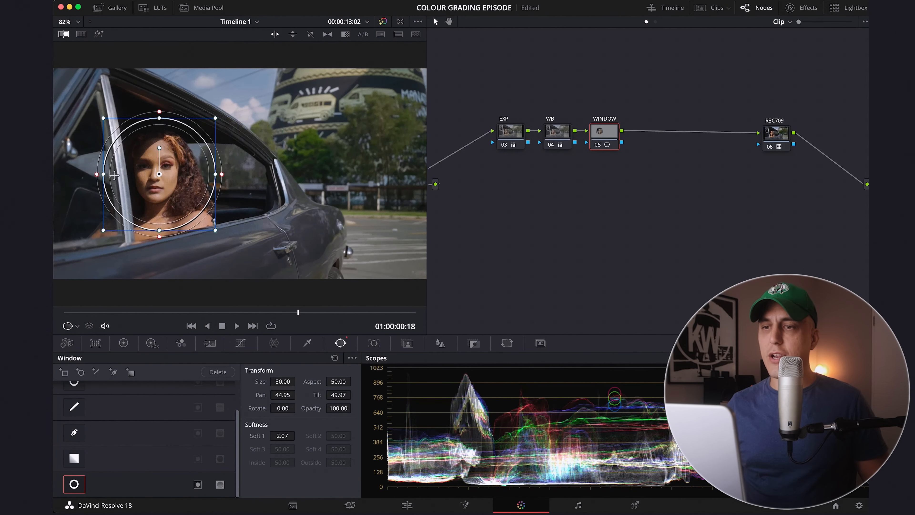
{"action": "left_click_drag", "start_coordinate": [155, 122], "coordinate": [156, 101]}
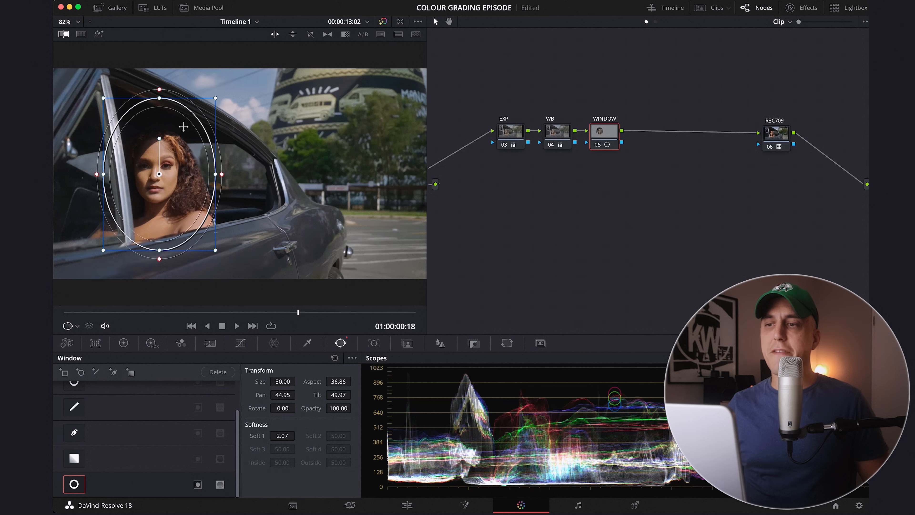
{"action": "left_click_drag", "start_coordinate": [223, 176], "coordinate": [241, 175]}
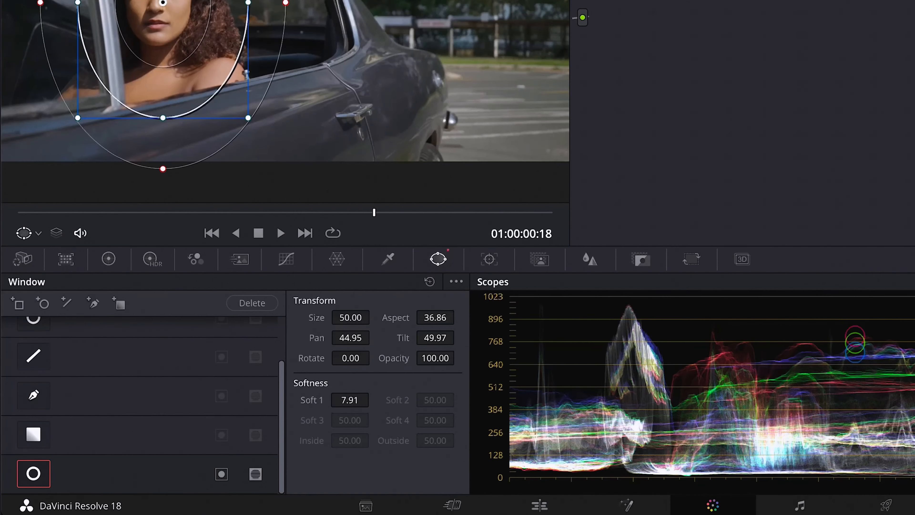
Step: Invert the circular window so it affects everything outside the woman, and check the selection with Highlight on and off
{"action": "left_click", "coordinate": [222, 474]}
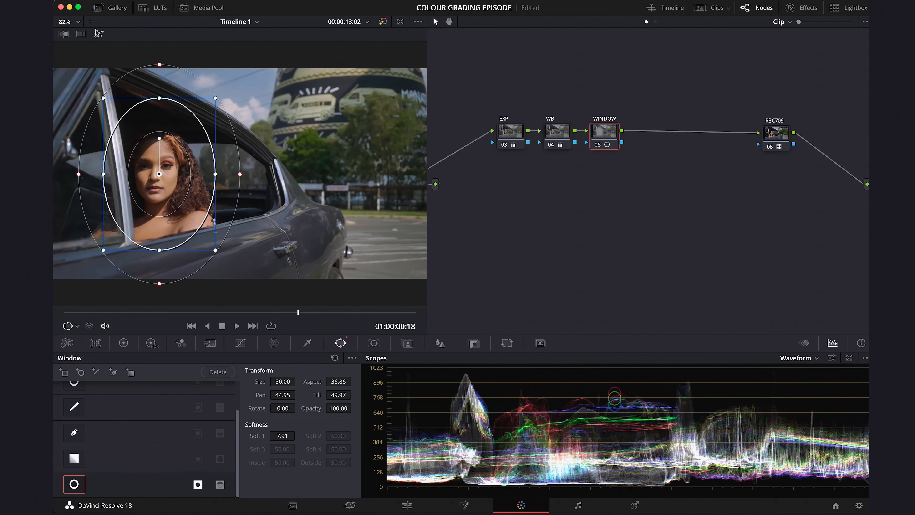
{"action": "left_click", "coordinate": [97, 34]}
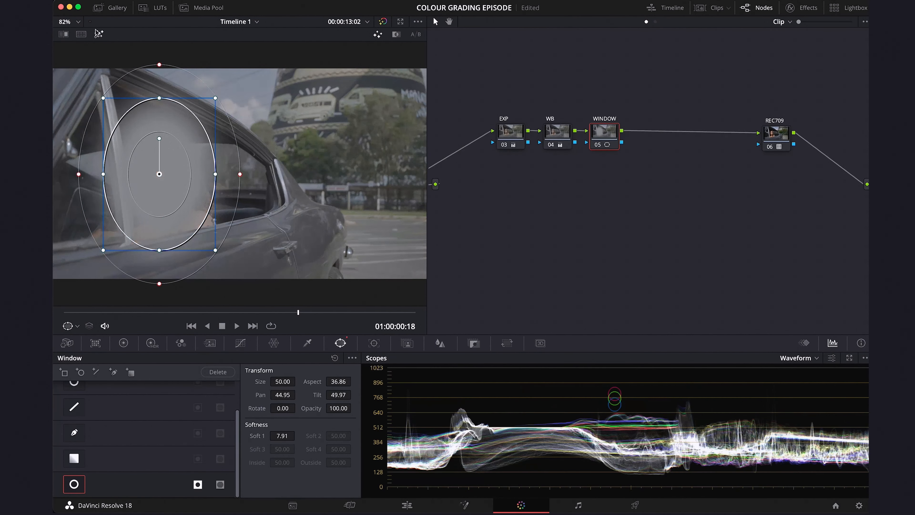
{"action": "left_click", "coordinate": [96, 32]}
{"action": "left_click", "coordinate": [97, 31]}
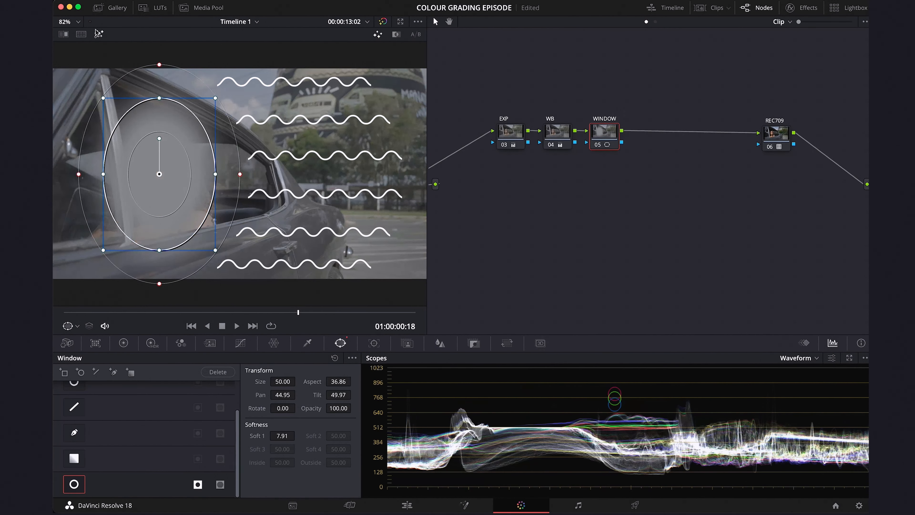
{"action": "left_click", "coordinate": [97, 32]}
{"action": "left_click", "coordinate": [98, 32]}
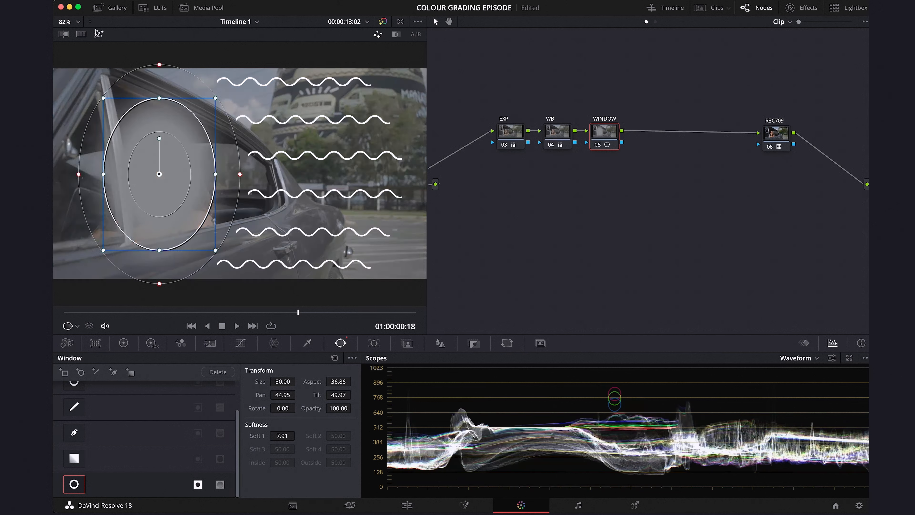
{"action": "left_click", "coordinate": [98, 34]}
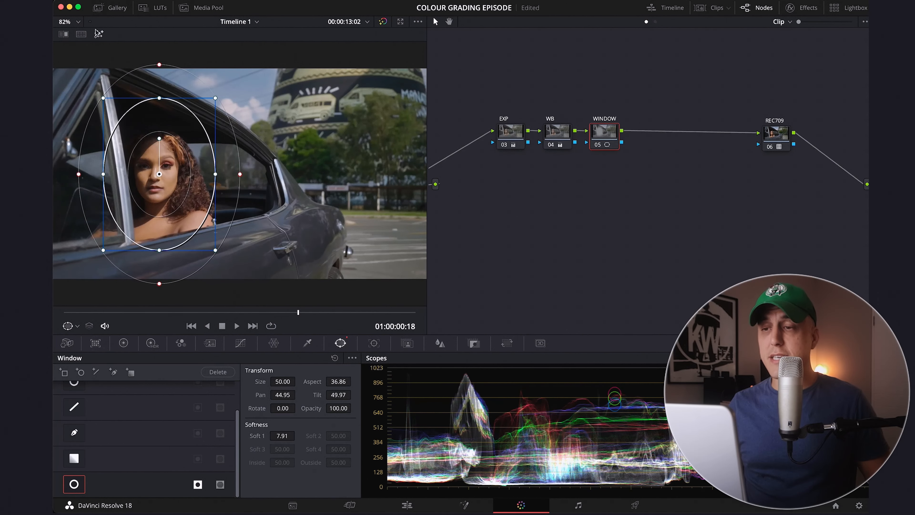
Step: Darken the area around the woman slightly with a lower-midtone point on the custom curve, comparing the WINDOW node disabled and enabled
{"action": "left_click", "coordinate": [240, 343]}
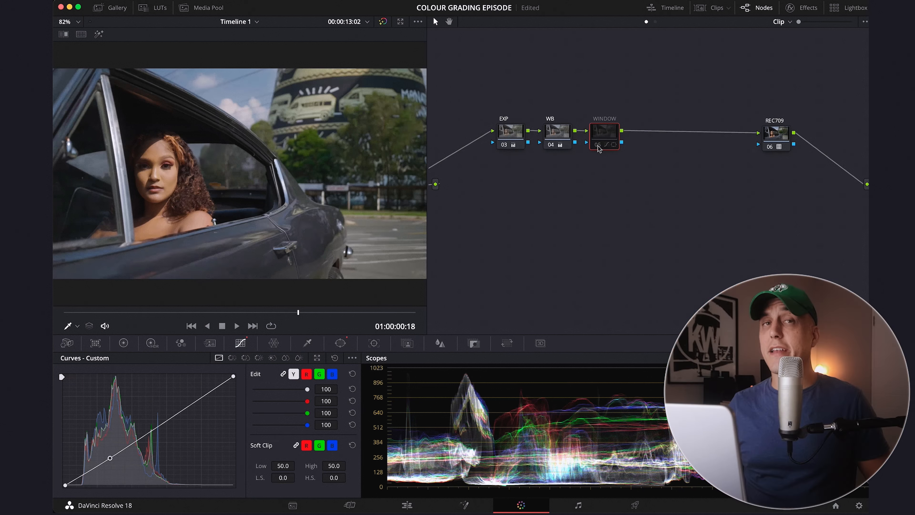
{"action": "left_click", "coordinate": [598, 146]}
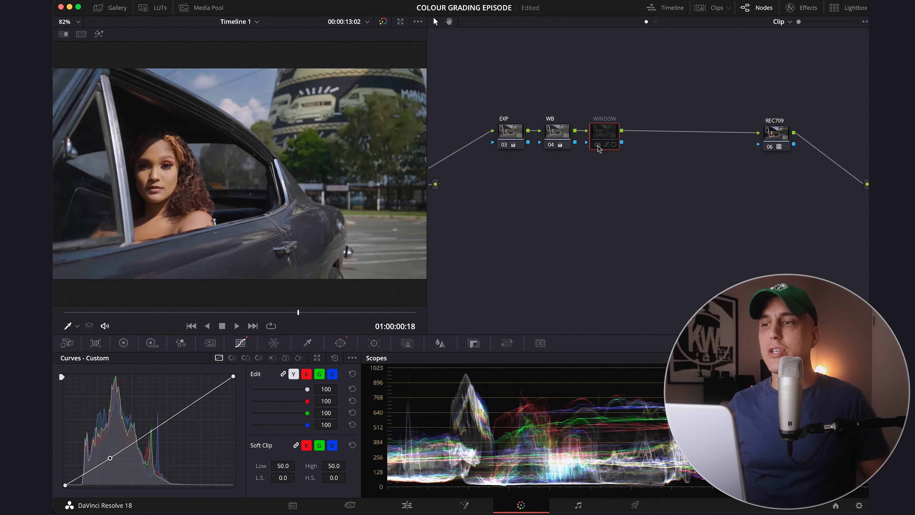
{"action": "left_click", "coordinate": [598, 145]}
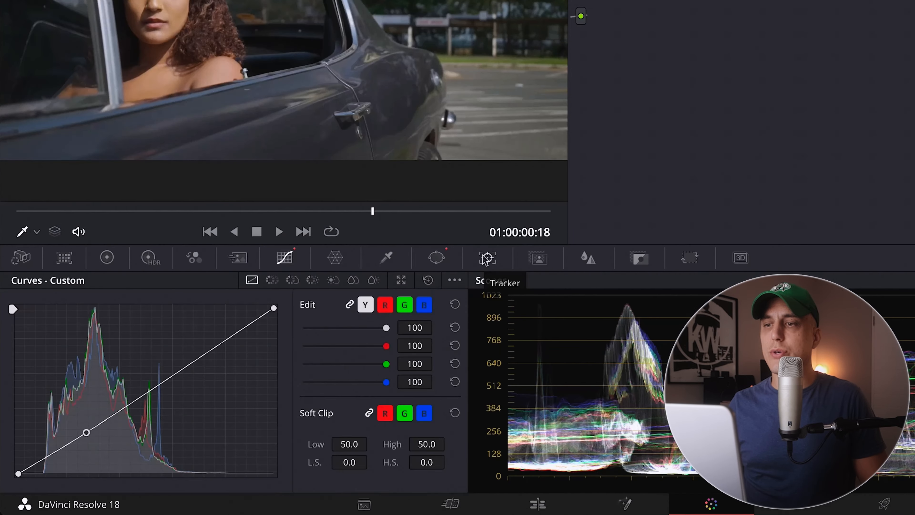
Step: Track the window over the whole clip with the Cloud Tracker, and scrub back to frame 01:00:00:11 to check it
{"action": "left_click", "coordinate": [373, 343]}
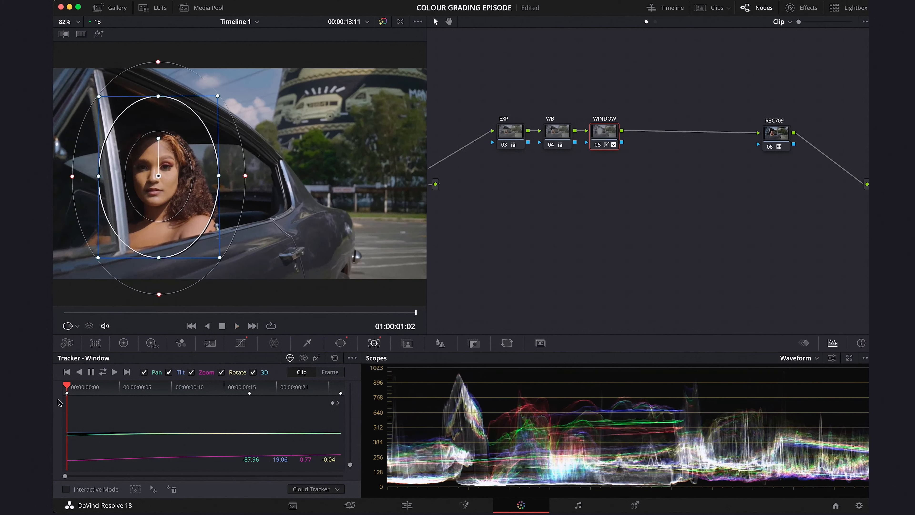
{"action": "left_click_drag", "start_coordinate": [284, 316], "coordinate": [208, 315]}
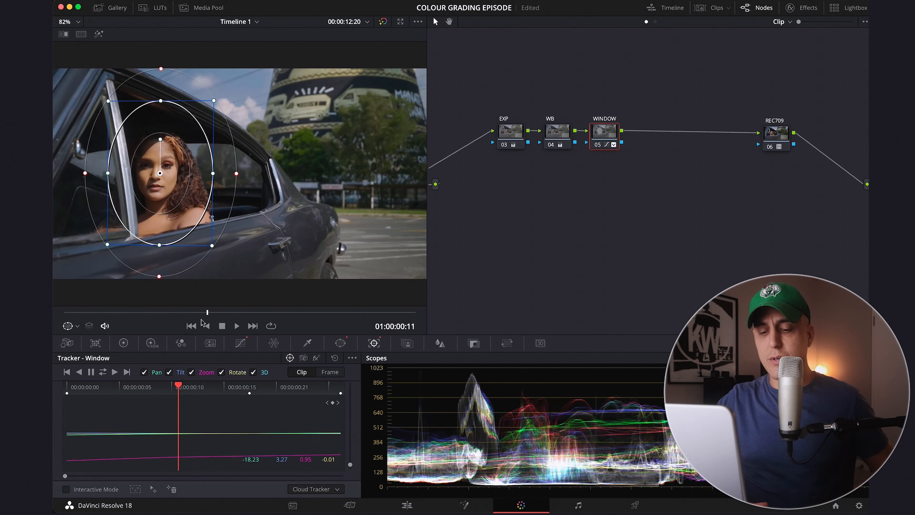
Step: Add a serial node after WINDOW and label it SKIN
{"action": "key", "text": "alt+s"}
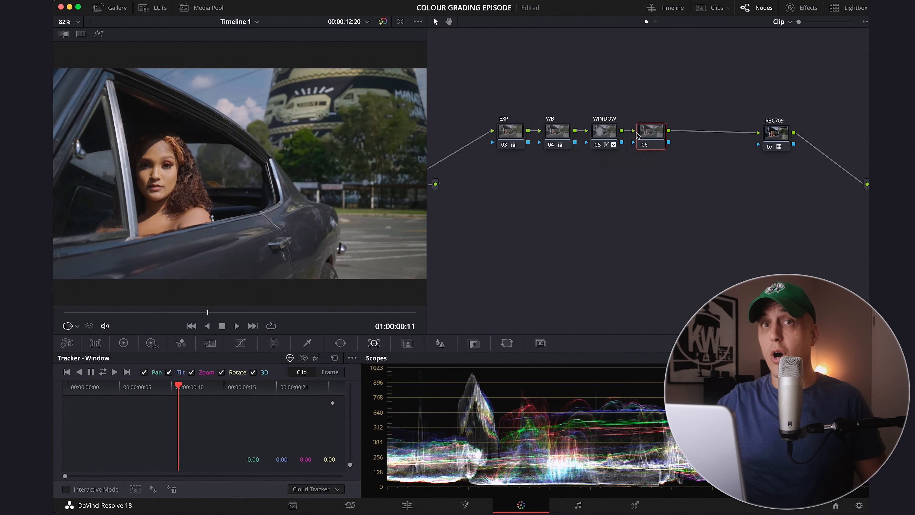
{"action": "right_click", "coordinate": [661, 151]}
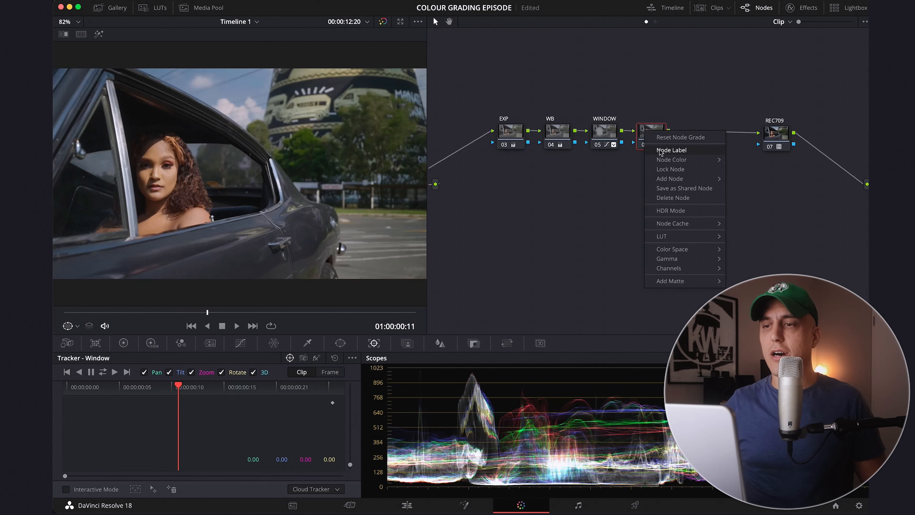
{"action": "key", "text": "Escape"}
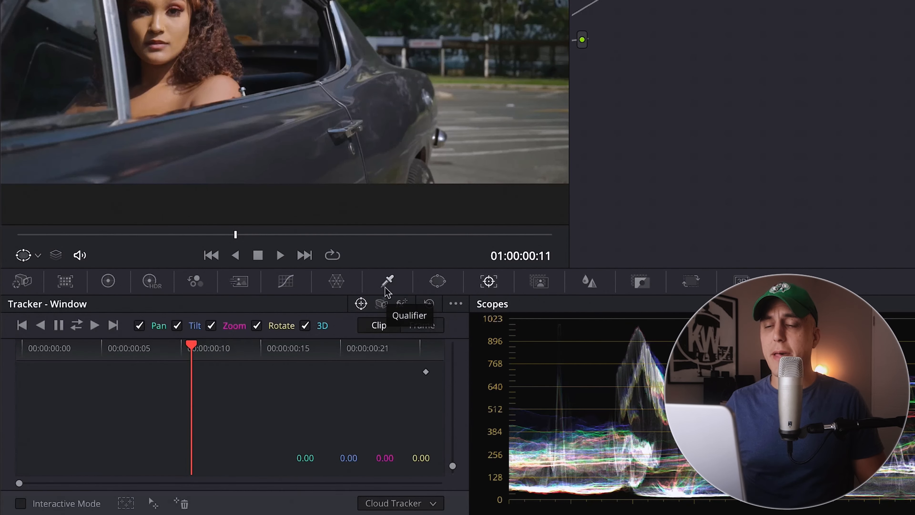
Step: Sample the woman's forehead skin on the SKIN node with the HSL Qualifier, with Highlight enabled
{"action": "left_click", "coordinate": [307, 342]}
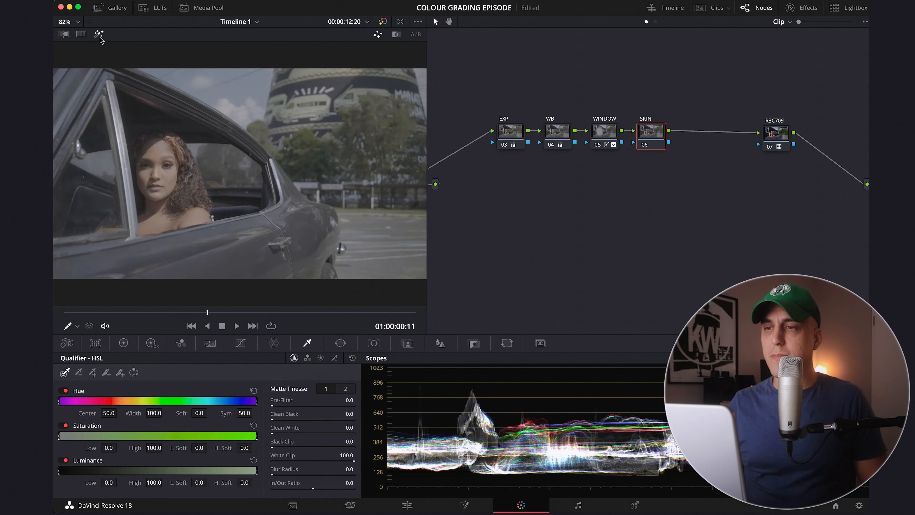
{"action": "left_click", "coordinate": [160, 142]}
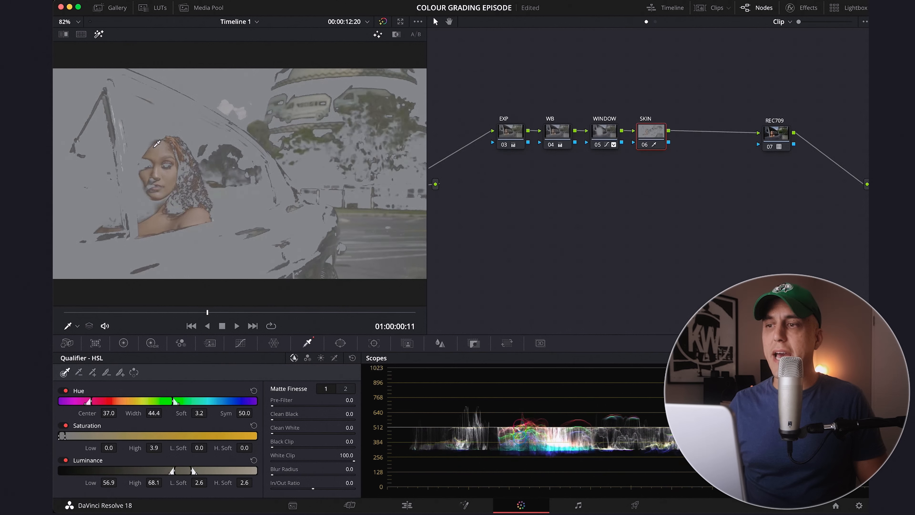
{"action": "left_click_drag", "start_coordinate": [160, 142], "coordinate": [155, 145]}
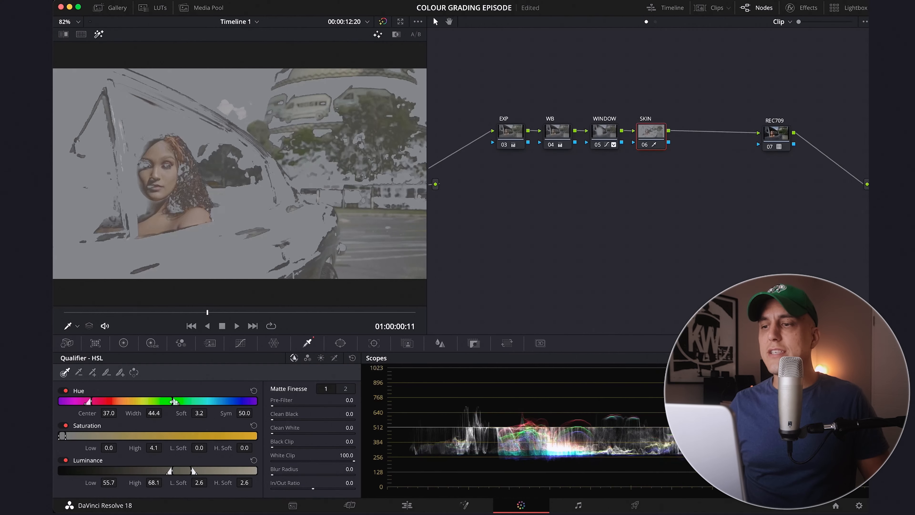
Step: Narrow the skin key to a Hue Width of 5.5 and set the Saturation low softness to 7.5
{"action": "left_click_drag", "start_coordinate": [183, 347], "coordinate": [173, 346]}
{"action": "left_click_drag", "start_coordinate": [166, 400], "coordinate": [136, 401]}
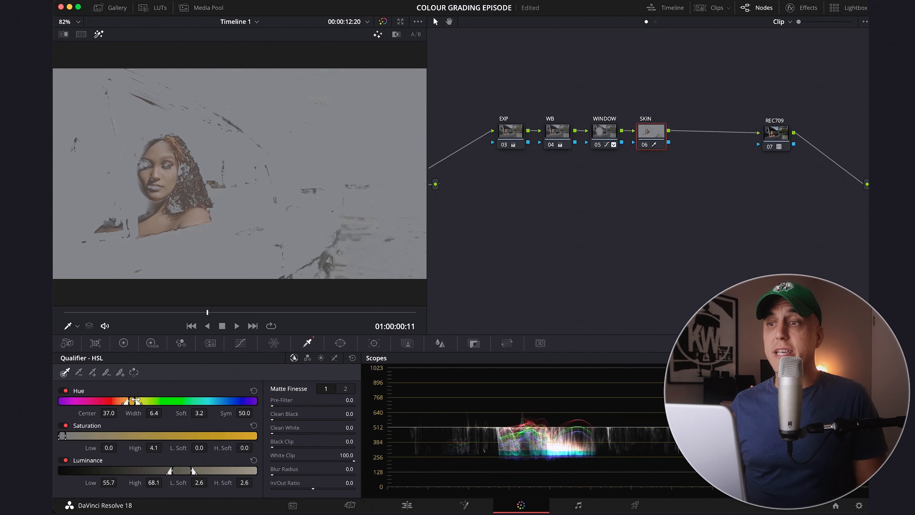
{"action": "left_click_drag", "start_coordinate": [136, 400], "coordinate": [133, 400]}
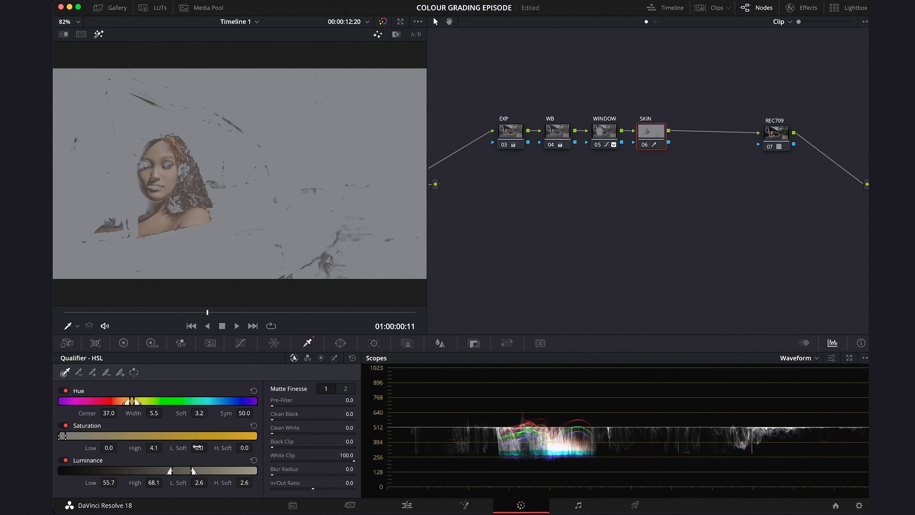
{"action": "left_click_drag", "start_coordinate": [198, 448], "coordinate": [210, 447]}
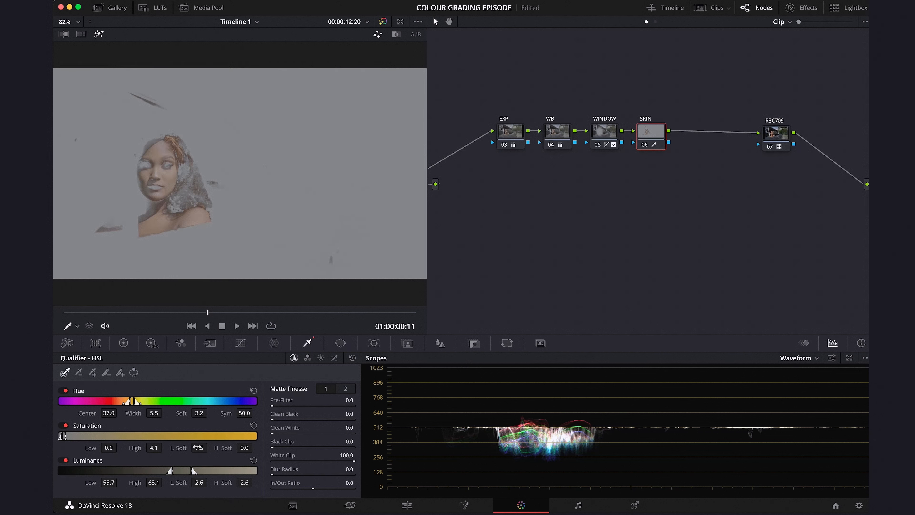
Step: Refine the skin matte with Denoise 11.5, Blur Radius 23.1 and Clean Black 19.2, and compare with Highlight on and off, leaving it off
{"action": "left_click", "coordinate": [345, 389]}
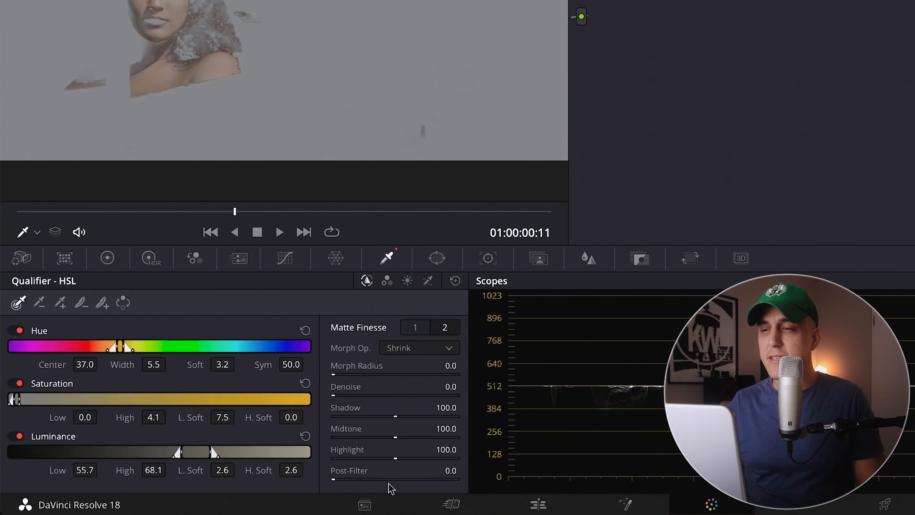
{"action": "left_click_drag", "start_coordinate": [273, 433], "coordinate": [284, 432]}
{"action": "left_click_drag", "start_coordinate": [336, 395], "coordinate": [348, 396]}
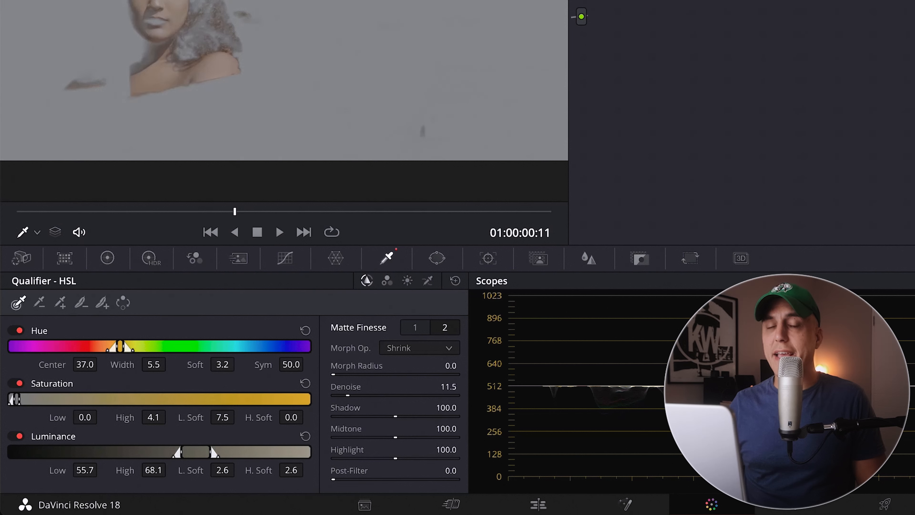
{"action": "left_click", "coordinate": [414, 327]}
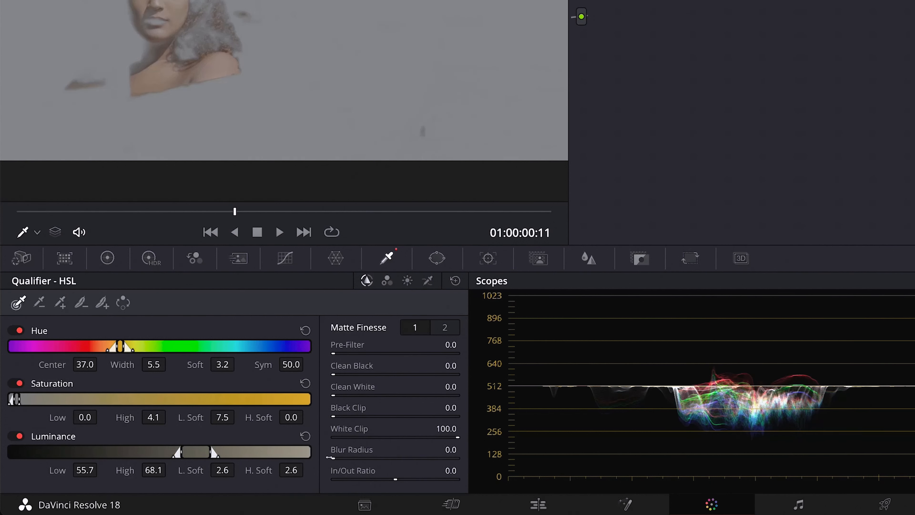
{"action": "left_click_drag", "start_coordinate": [451, 449], "coordinate": [517, 450]}
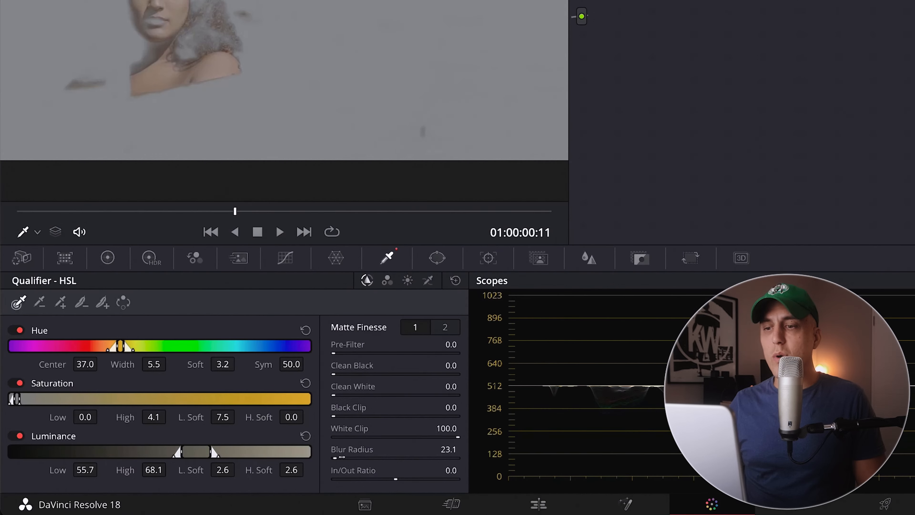
{"action": "left_click_drag", "start_coordinate": [333, 373], "coordinate": [355, 374]}
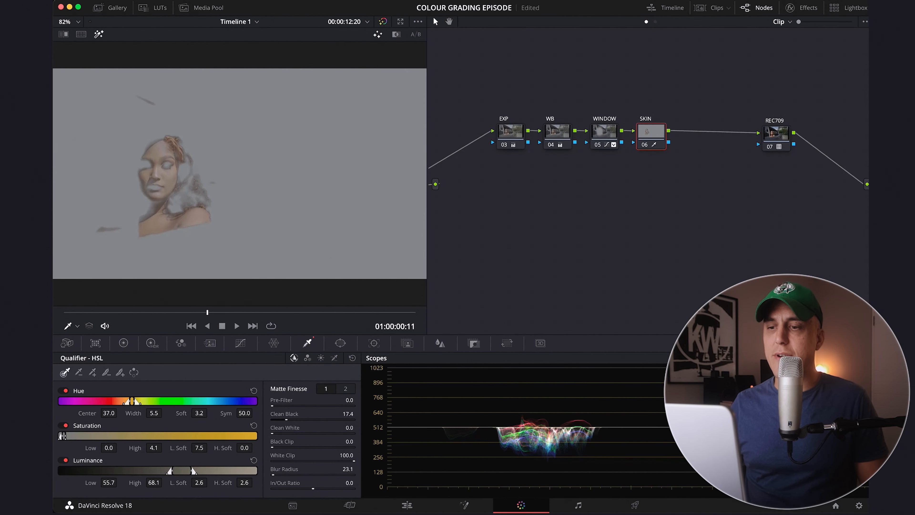
{"action": "left_click_drag", "start_coordinate": [286, 420], "coordinate": [288, 419]}
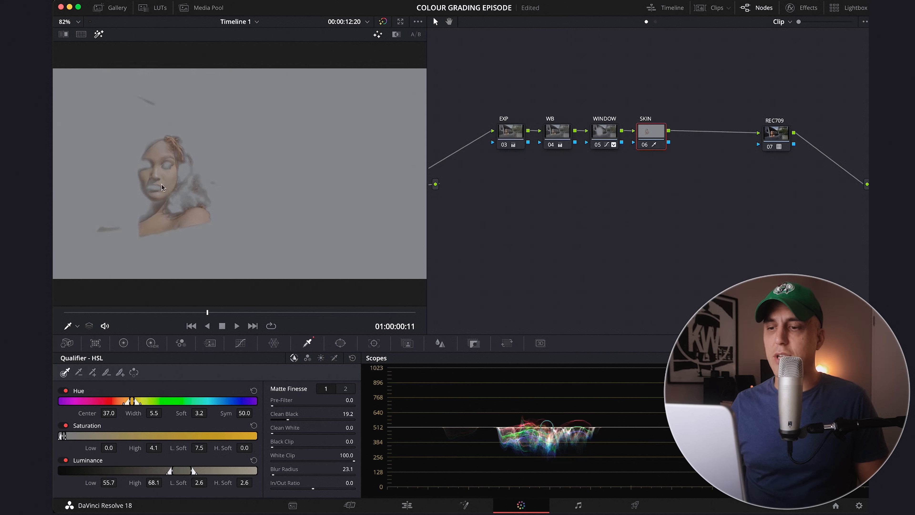
{"action": "left_click", "coordinate": [99, 38]}
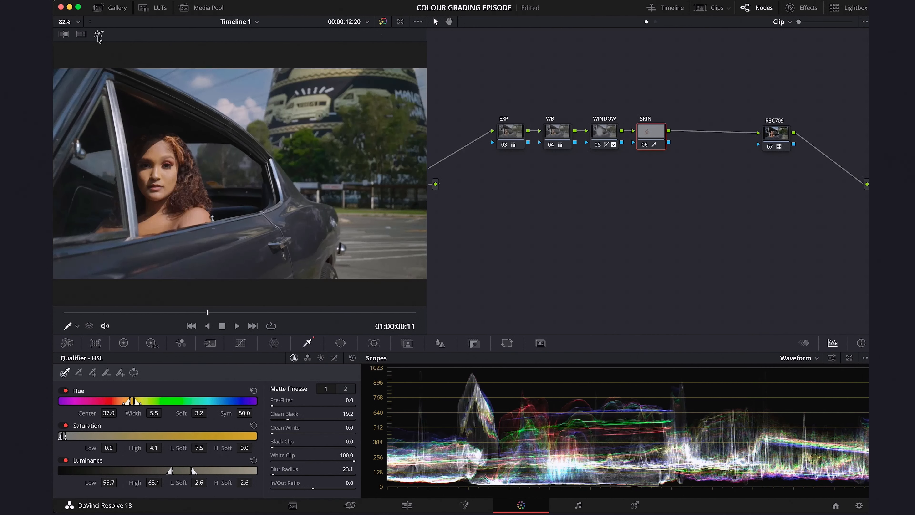
{"action": "left_click", "coordinate": [99, 37]}
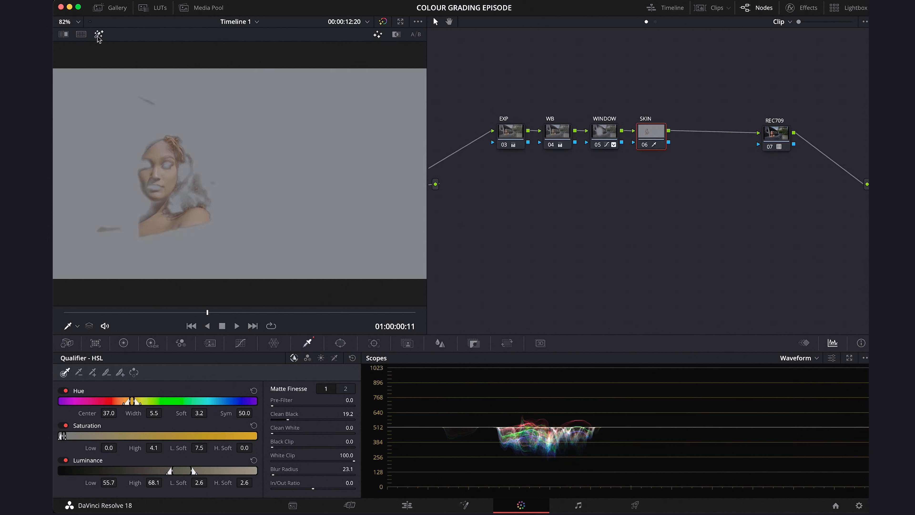
{"action": "left_click", "coordinate": [99, 37]}
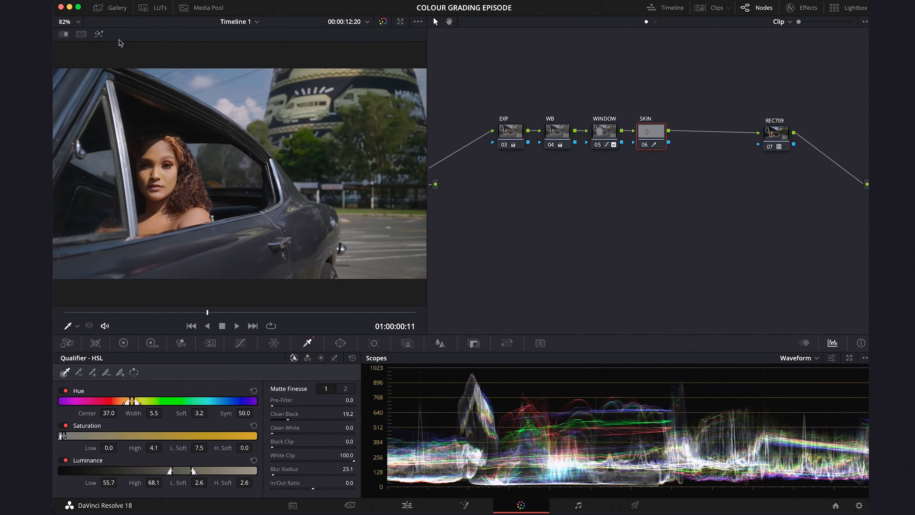
Step: Switch the scope from the waveform to the Vectorscope
{"action": "left_click", "coordinate": [815, 359]}
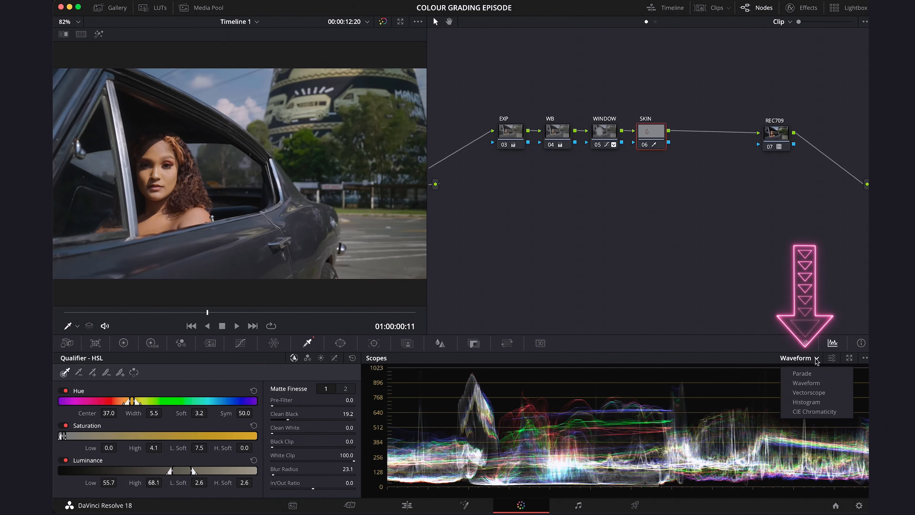
{"action": "left_click", "coordinate": [817, 393]}
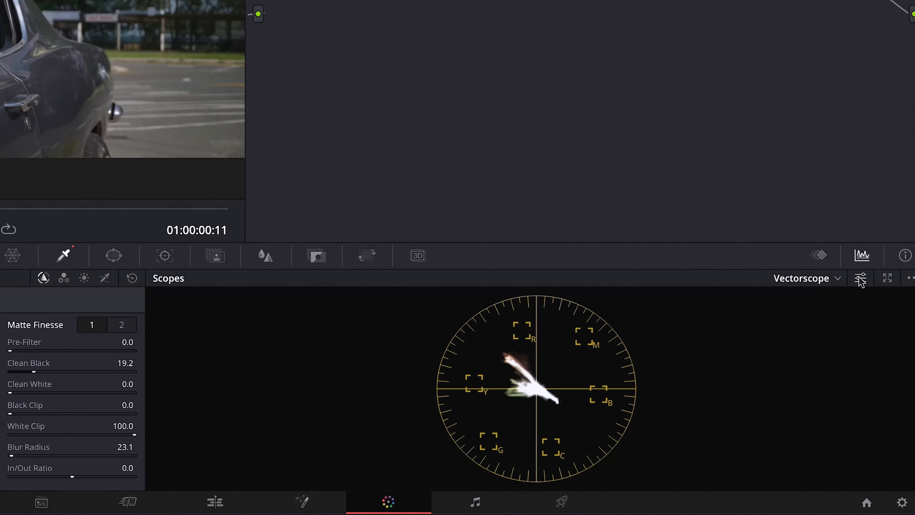
Step: Turn on the Skin Tone Indicator in the Vectorscope's display options
{"action": "left_click", "coordinate": [833, 358]}
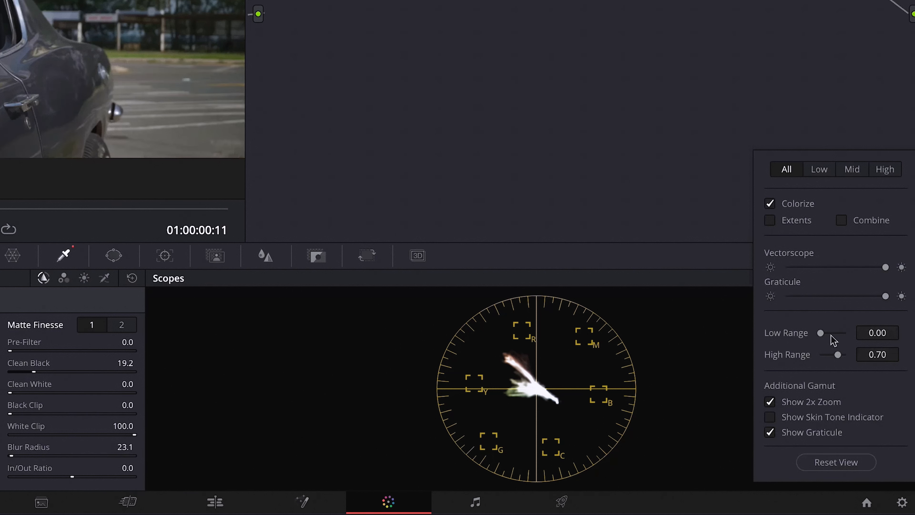
{"action": "left_click", "coordinate": [770, 417]}
{"action": "left_click", "coordinate": [770, 418]}
{"action": "left_click", "coordinate": [770, 417]}
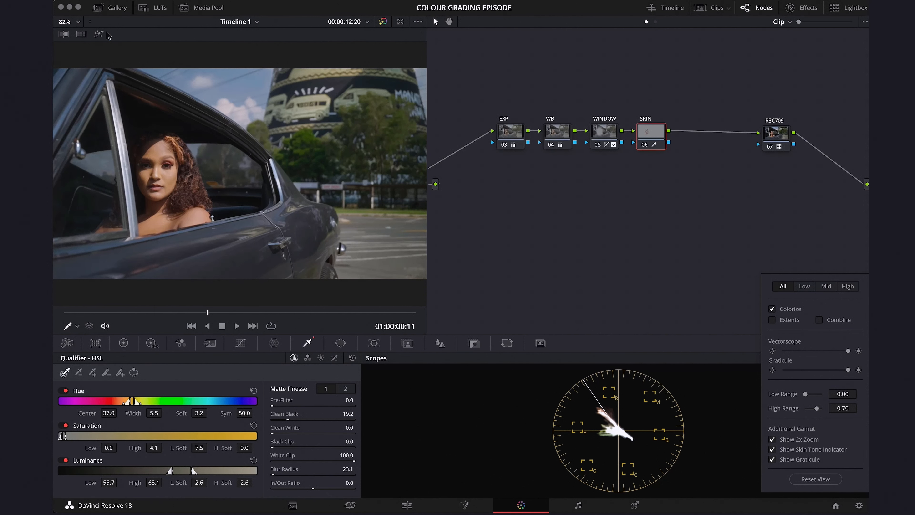
Step: With Highlight isolating the skin, nudge the SKIN node's Gamma colour balance to blue 0.01 towards the skin tone line, leaving Highlight off
{"action": "left_click", "coordinate": [99, 34]}
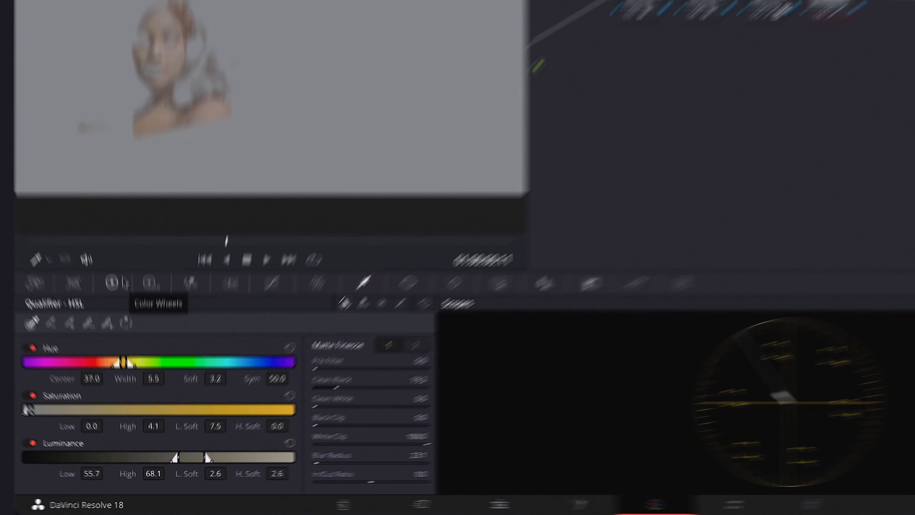
{"action": "left_click", "coordinate": [124, 343]}
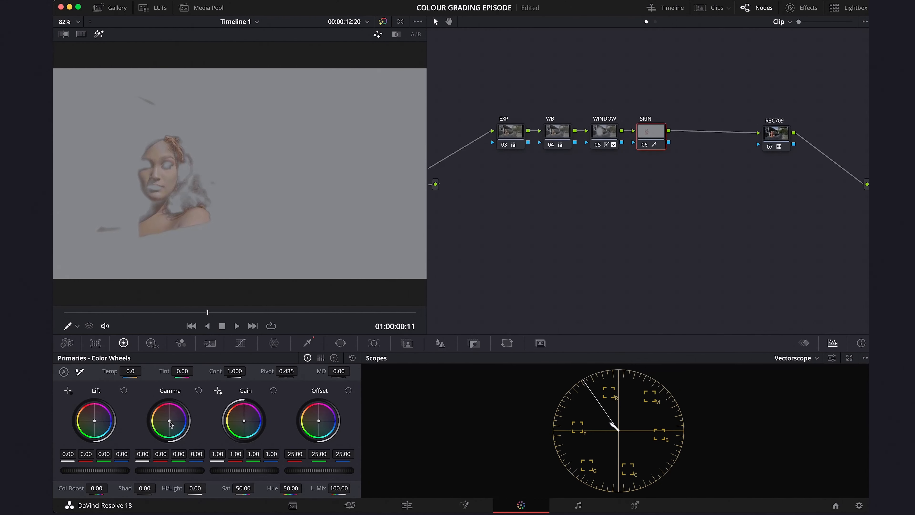
{"action": "left_click", "coordinate": [170, 420]}
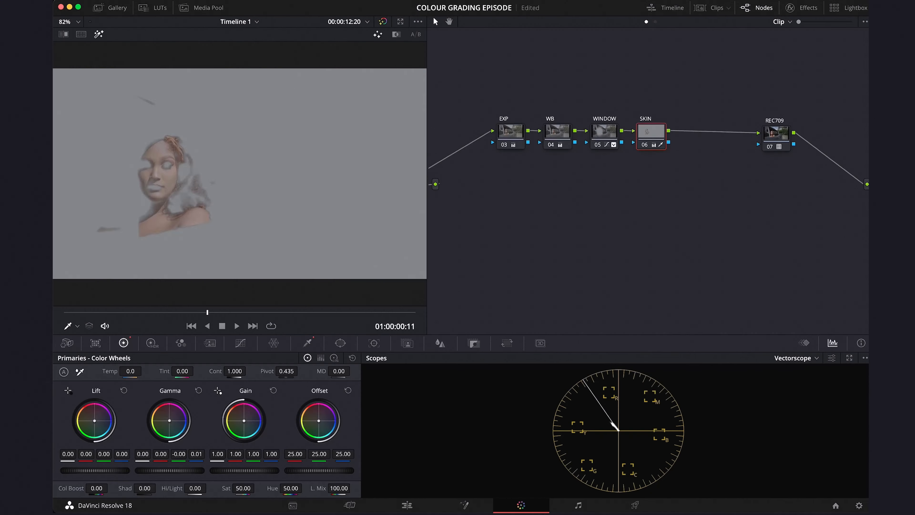
{"action": "left_click", "coordinate": [99, 34]}
{"action": "left_click", "coordinate": [99, 34]}
{"action": "left_click", "coordinate": [98, 36]}
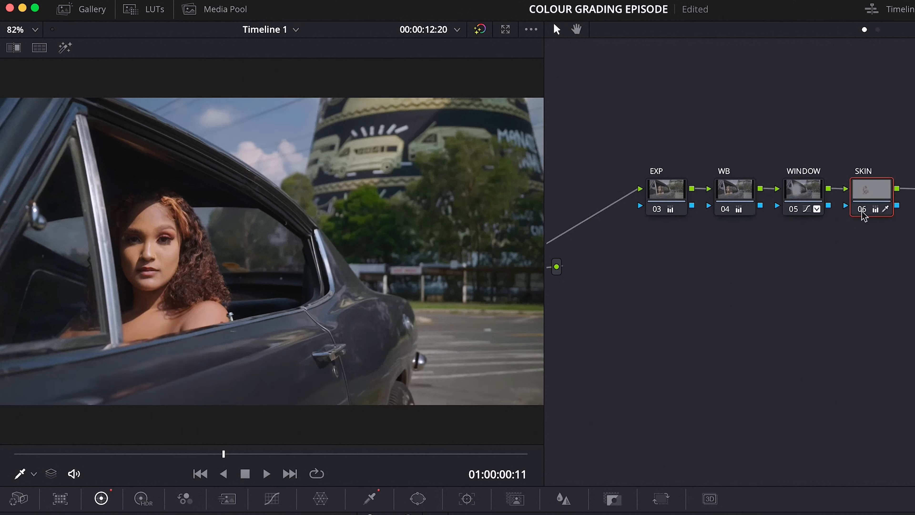
Step: Compare the image with the SKIN node disabled and enabled, leaving the node enabled
{"action": "left_click", "coordinate": [863, 211]}
{"action": "left_click", "coordinate": [863, 211]}
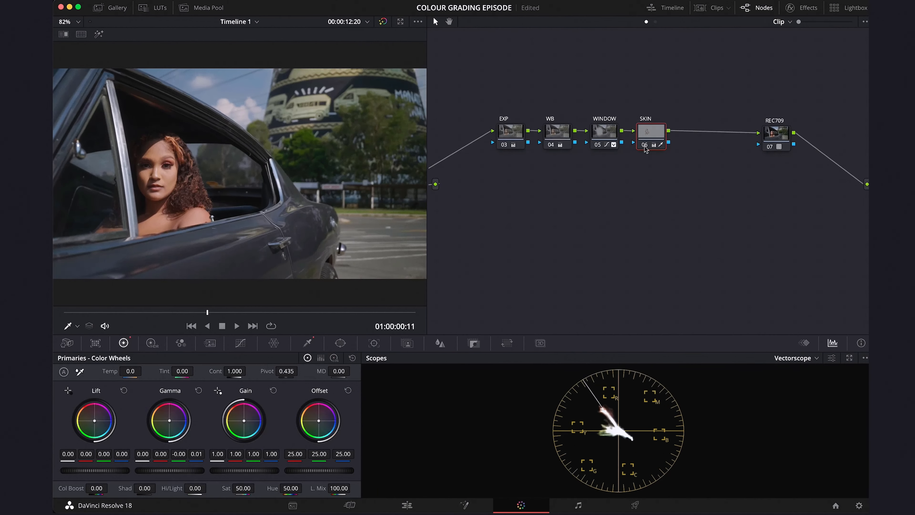
{"action": "left_click", "coordinate": [644, 146]}
{"action": "left_click", "coordinate": [644, 146]}
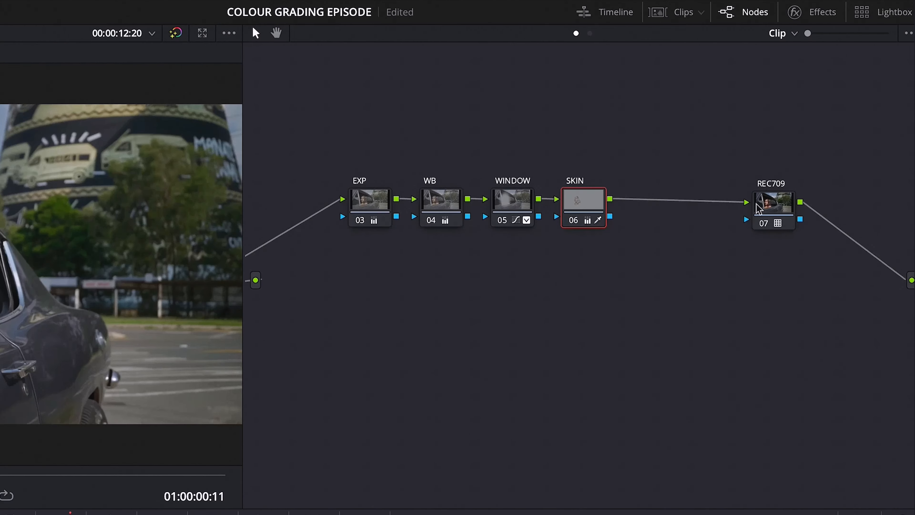
Step: Move the REC709 node closer to the SKIN node and add a serial node after REC709
{"action": "left_click_drag", "start_coordinate": [773, 136], "coordinate": [736, 135]}
{"action": "left_click_drag", "start_coordinate": [711, 206], "coordinate": [716, 204]}
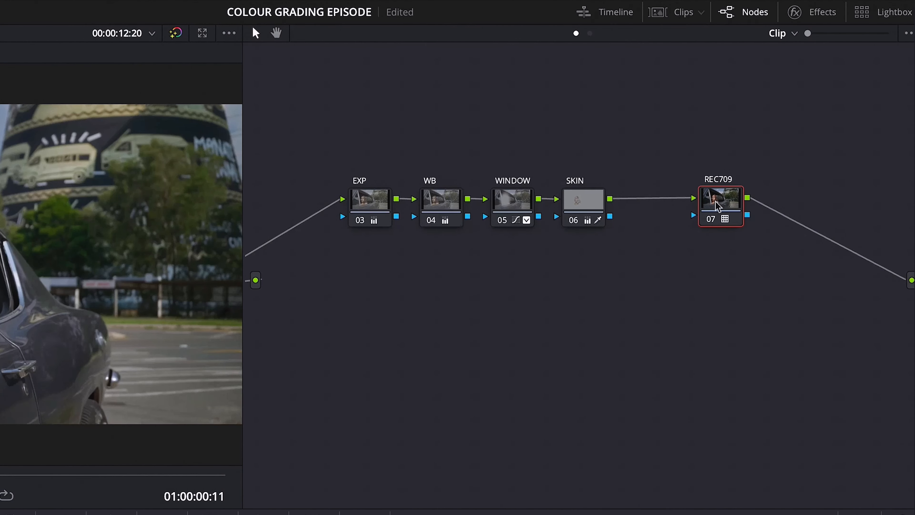
{"action": "right_click", "coordinate": [717, 205]}
{"action": "mouse_move", "coordinate": [756, 275]}
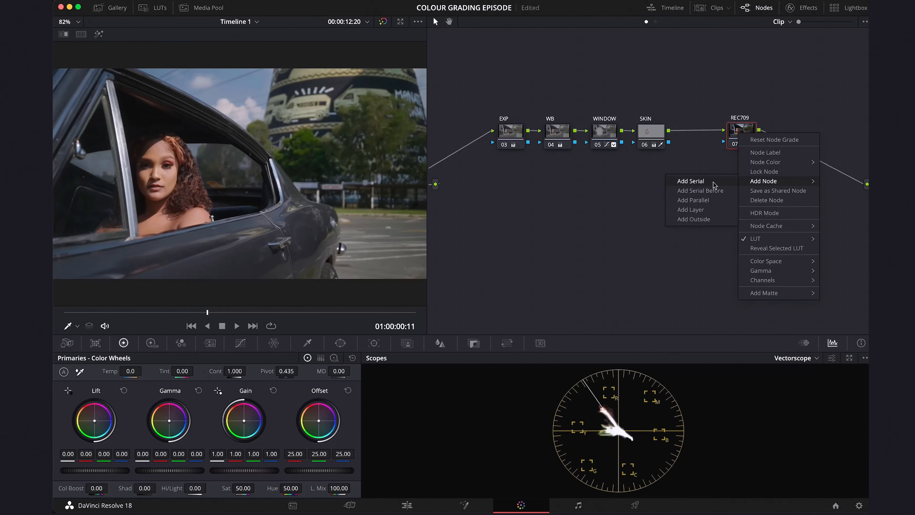
{"action": "left_click", "coordinate": [657, 274]}
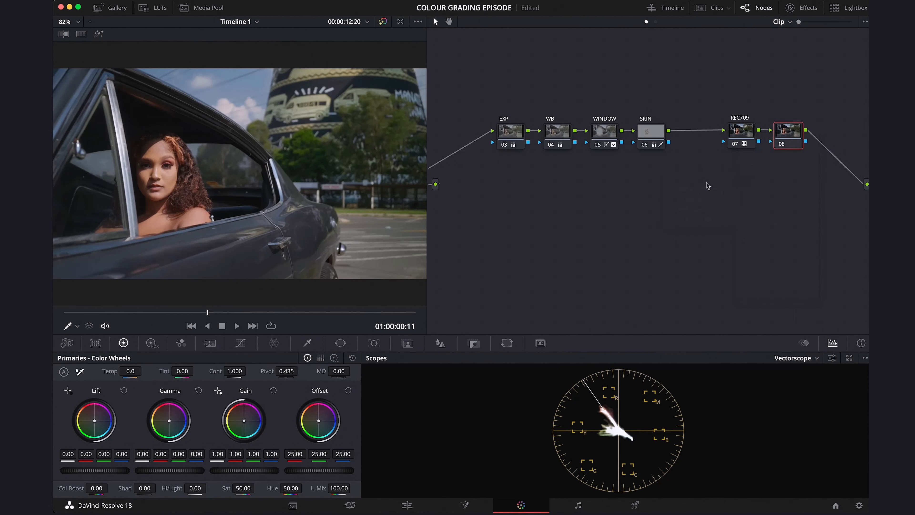
Step: Label the new node CREATIVE and apply the FREE LUT folder's CREATIVE LUT (INPUT AFTER REC709 CONVERSION) to it
{"action": "right_click", "coordinate": [788, 133]}
{"action": "left_click", "coordinate": [798, 148]}
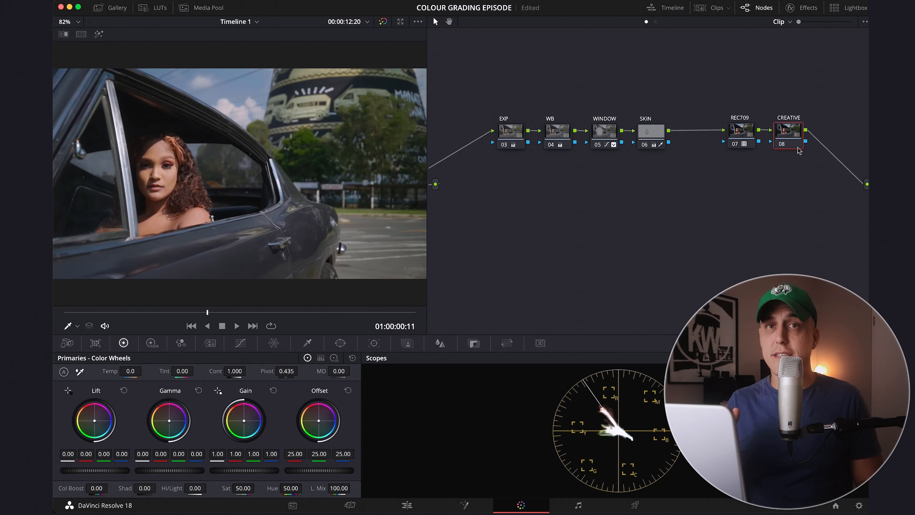
{"action": "right_click", "coordinate": [791, 135]}
{"action": "mouse_move", "coordinate": [807, 238]}
{"action": "mouse_move", "coordinate": [684, 278]}
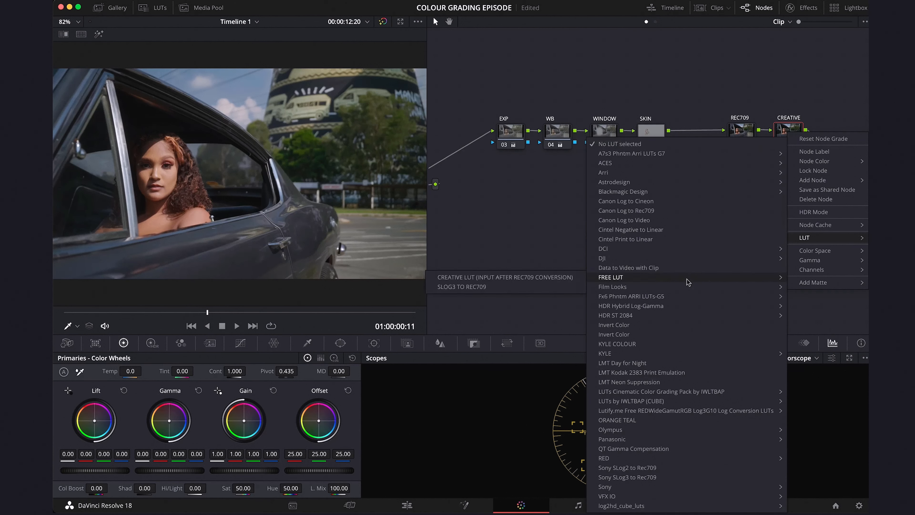
{"action": "left_click", "coordinate": [573, 282]}
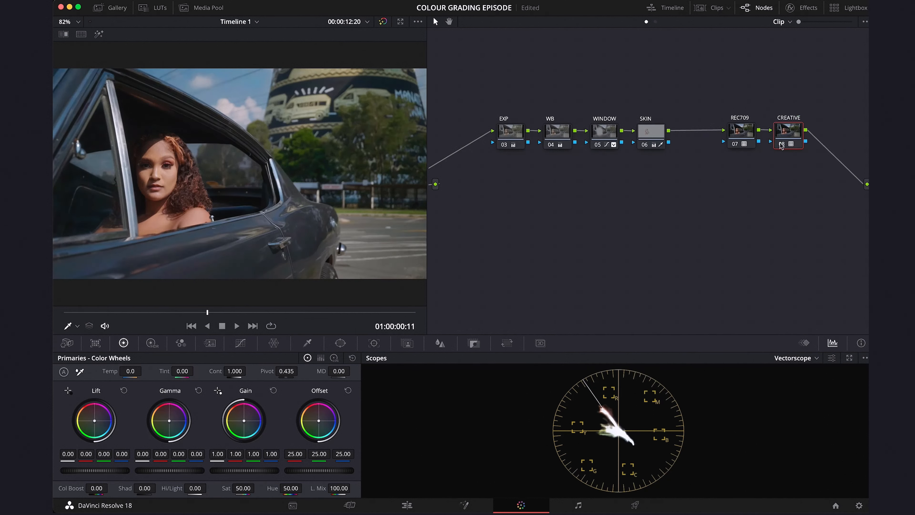
Step: Shift the REC709 and CREATIVE nodes closer to SKIN and add a layer node to CREATIVE
{"action": "left_click_drag", "start_coordinate": [744, 137], "coordinate": [713, 137]}
{"action": "left_click_drag", "start_coordinate": [789, 138], "coordinate": [763, 136]}
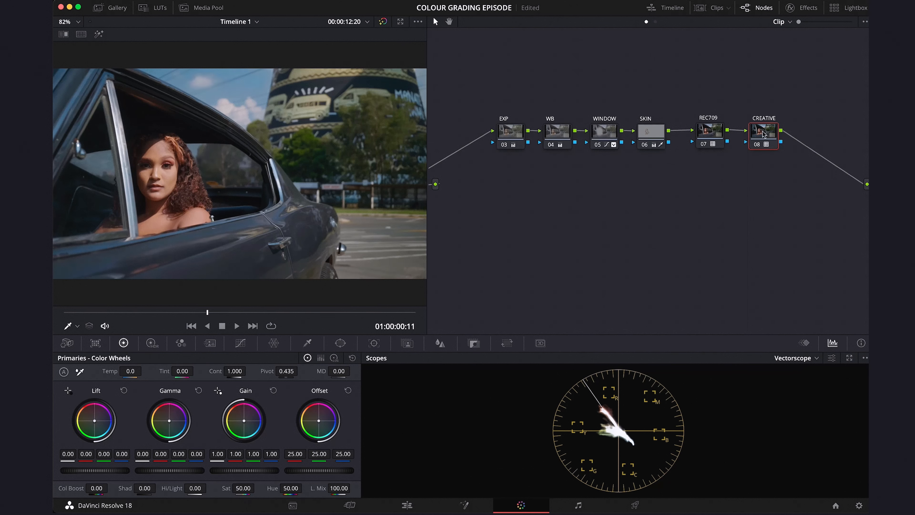
{"action": "right_click", "coordinate": [764, 134]}
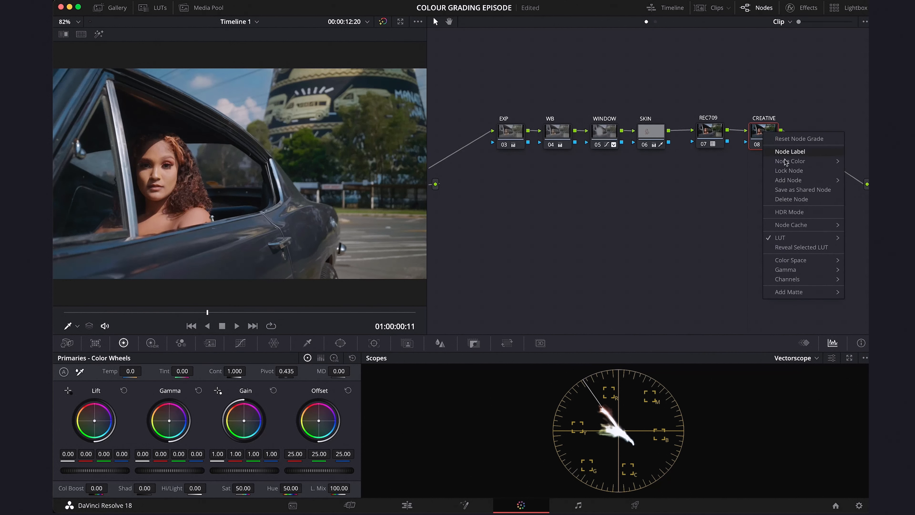
{"action": "mouse_move", "coordinate": [792, 183]}
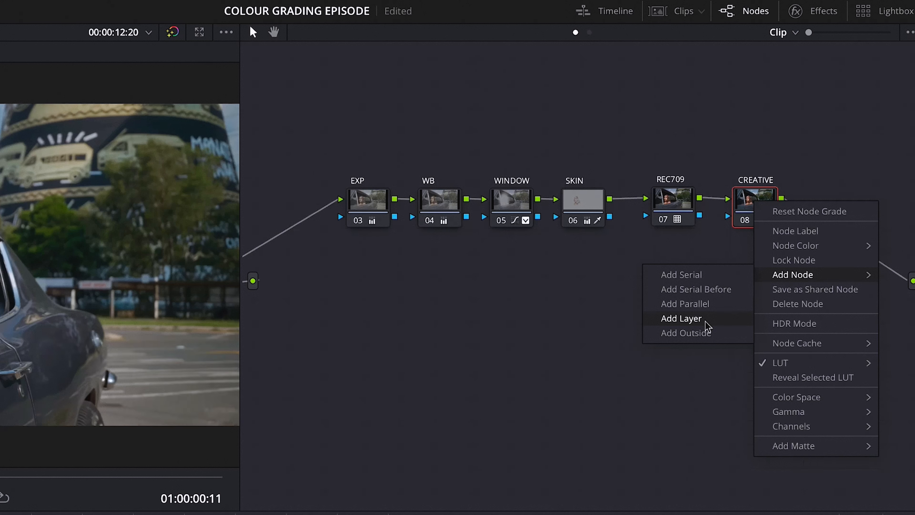
{"action": "left_click", "coordinate": [706, 322]}
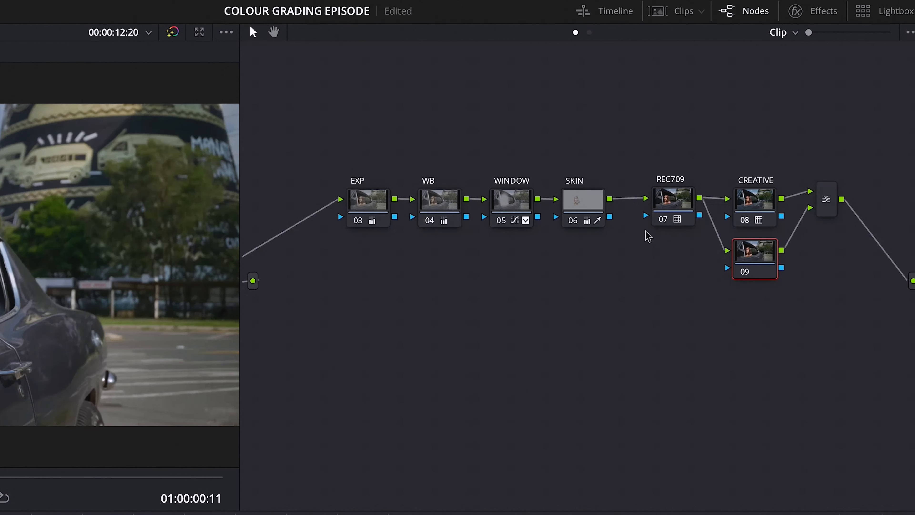
Step: Connect the SKIN node's key output to the new layer node's key input, and move the CREATIVE node above it
{"action": "left_click", "coordinate": [609, 217]}
{"action": "left_click_drag", "start_coordinate": [640, 242], "coordinate": [706, 267]}
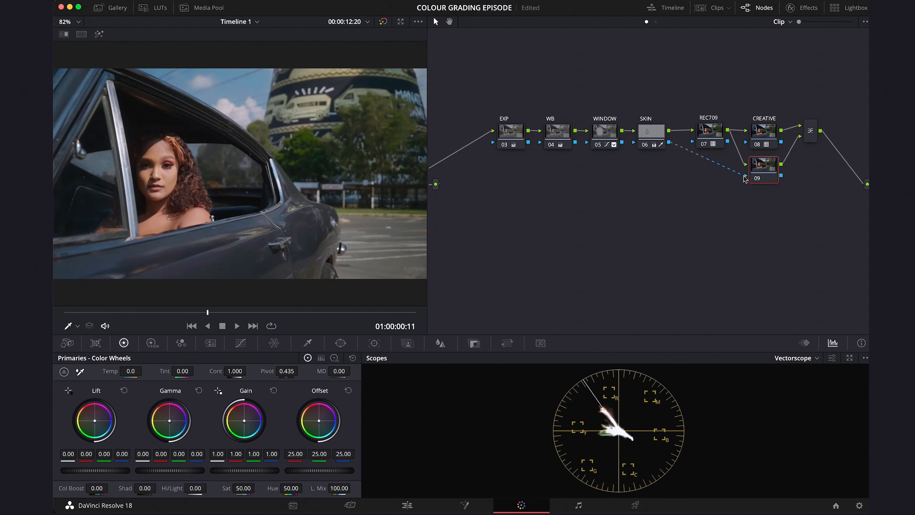
{"action": "left_click_drag", "start_coordinate": [754, 145], "coordinate": [763, 101]}
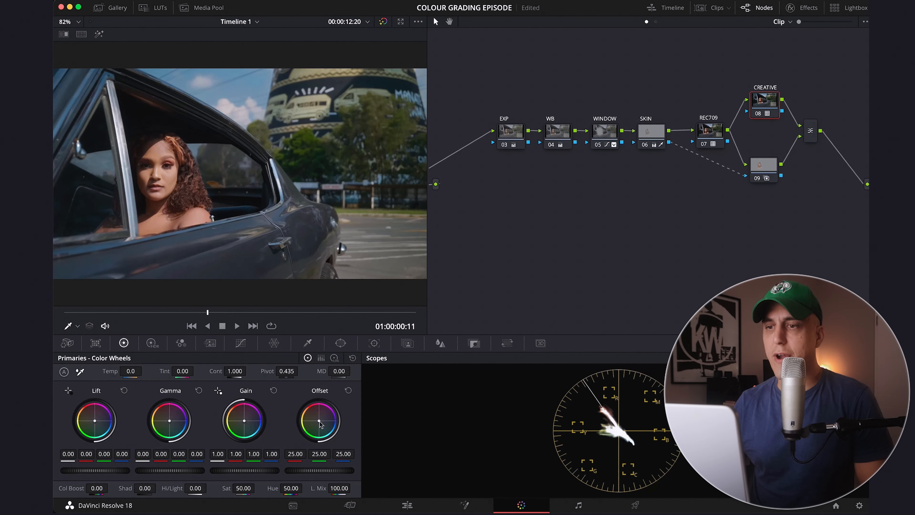
Step: Test the skin separation by pushing the CREATIVE node's Offset to 23.32, 22.47 and 46.66, and reset the Offset
{"action": "left_click_drag", "start_coordinate": [319, 421], "coordinate": [325, 421]}
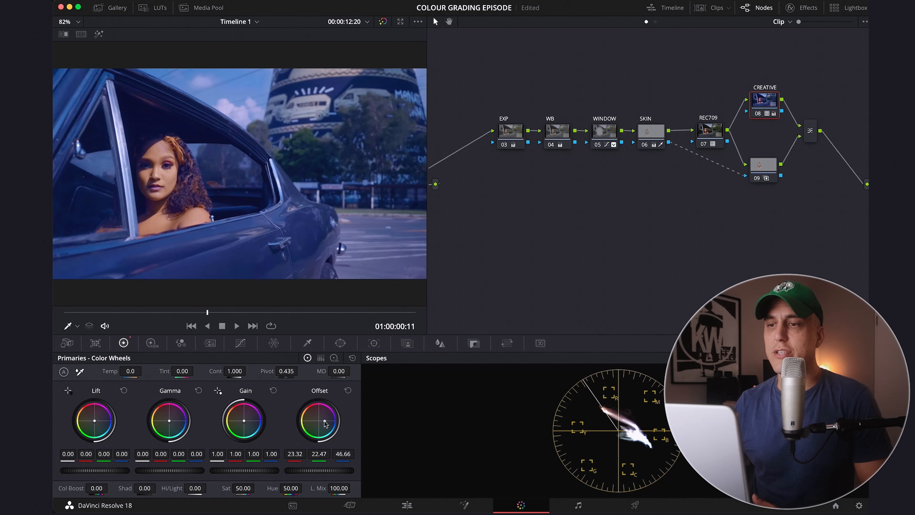
{"action": "left_click", "coordinate": [349, 391]}
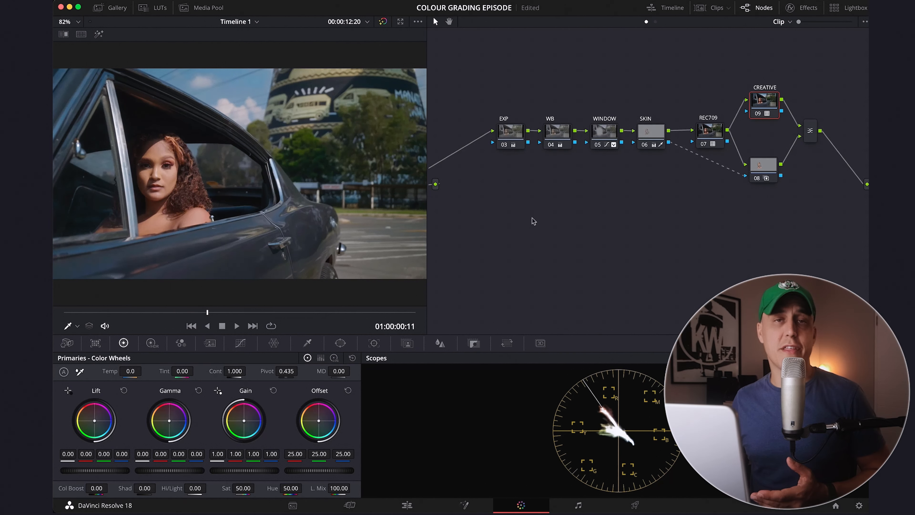